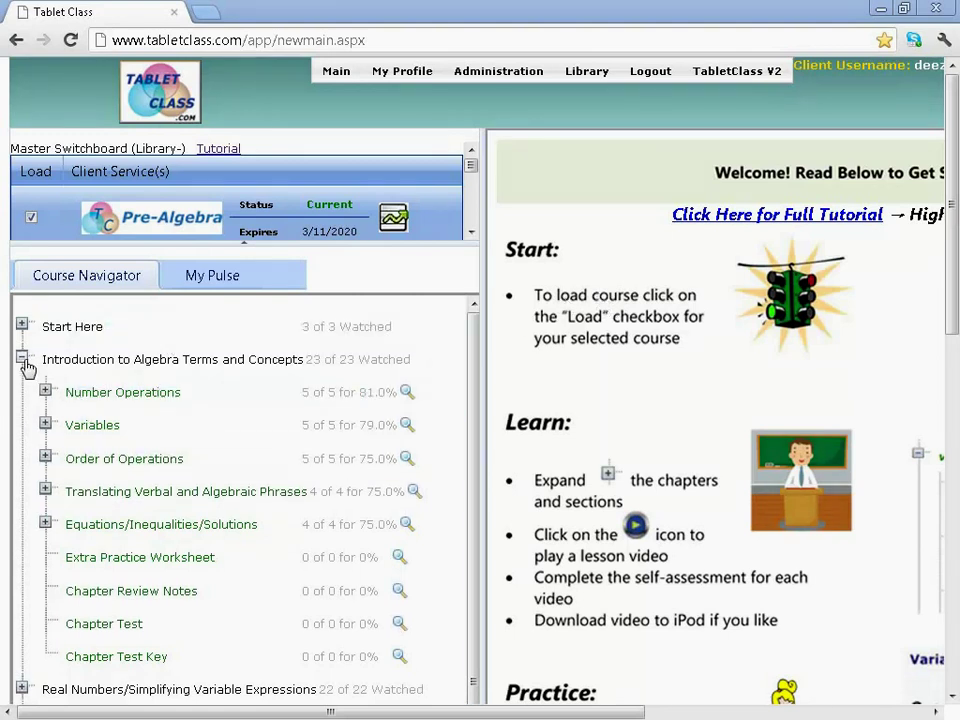
Step: Collapse Introduction to Algebra Terms and Concepts and scroll to show watched counts through Right Triangle Theorems/Formulas
left_click(21, 359)
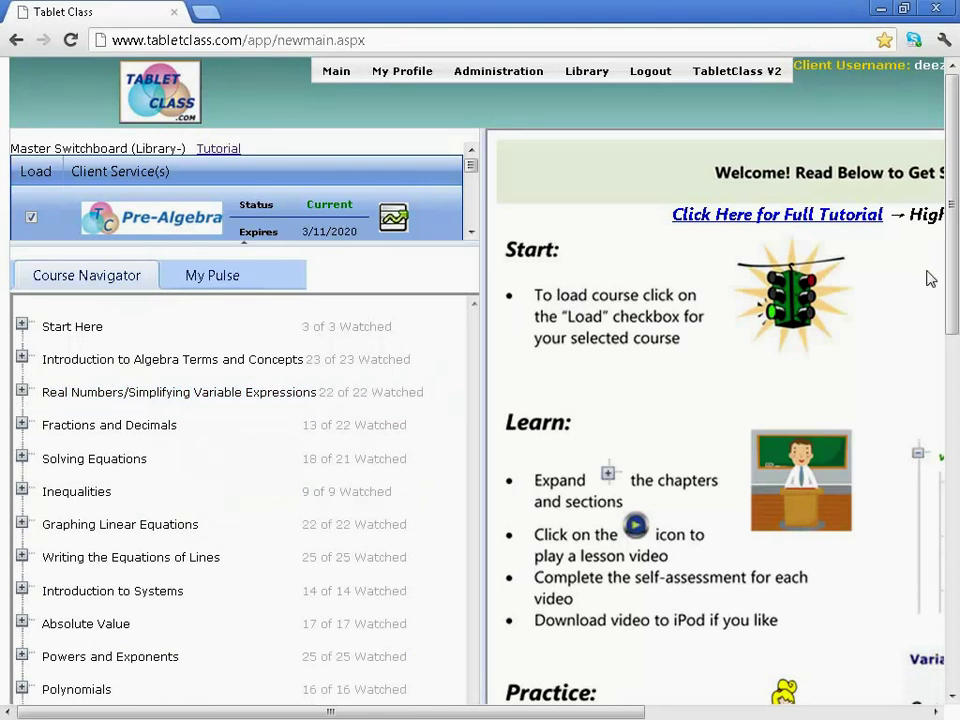
scroll(955, 247, "down", 1)
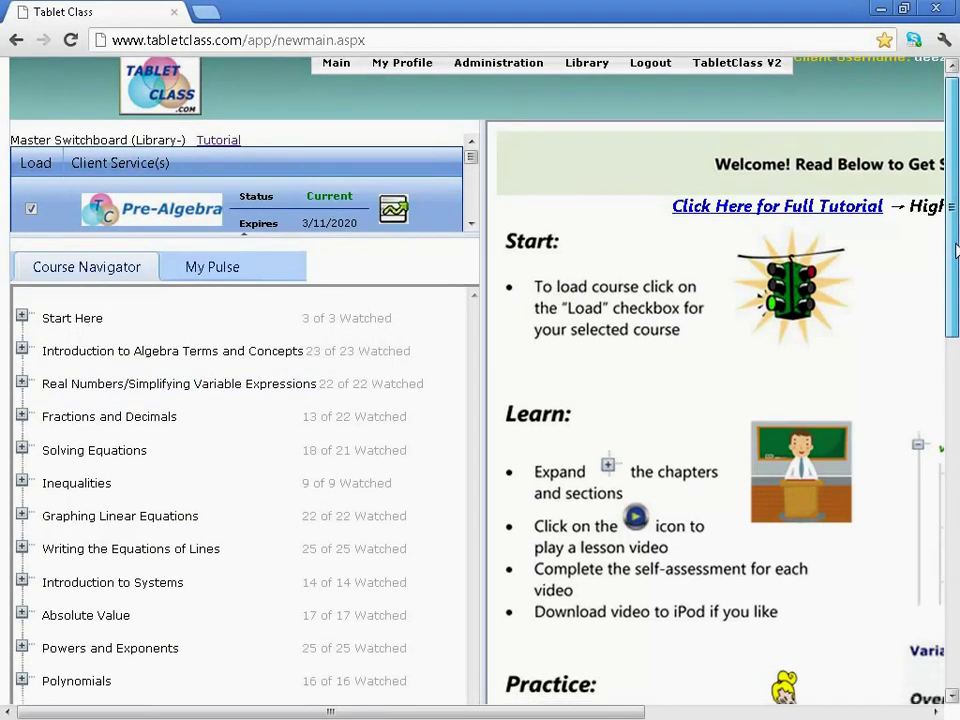
scroll(955, 247, "up", 1)
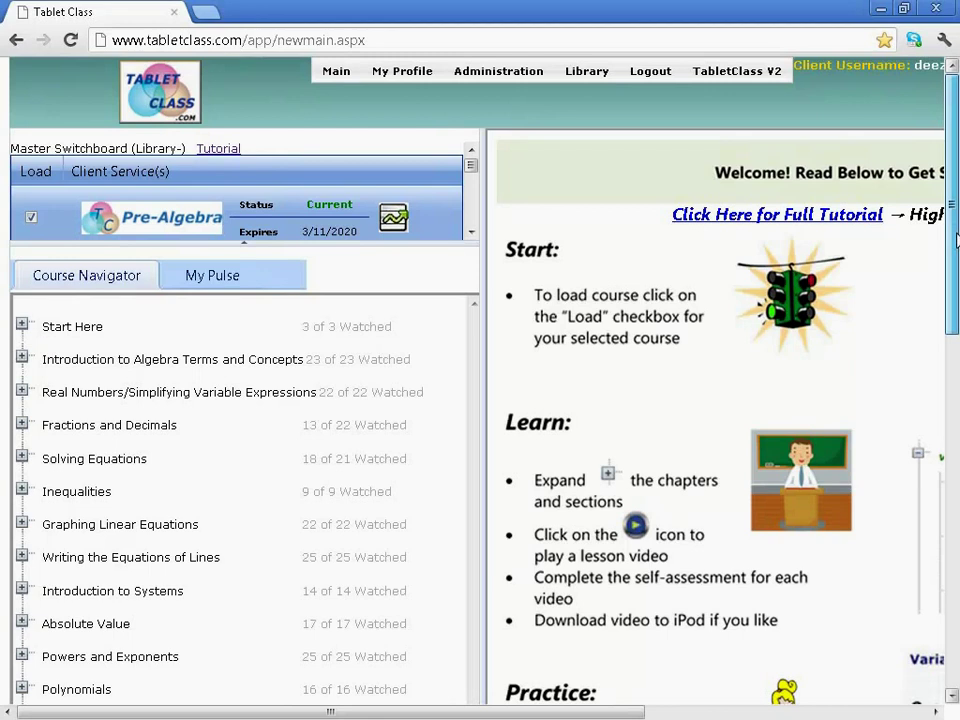
scroll(955, 245, "down", 1)
left_click_drag(955, 245, 955, 257)
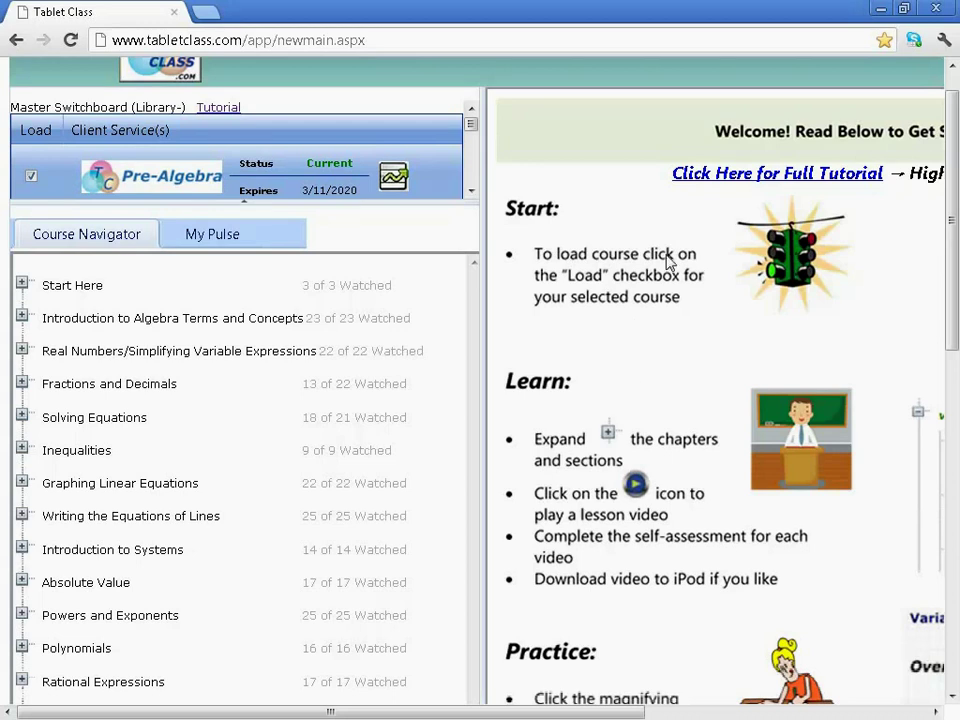
left_click_drag(951, 120, 955, 162)
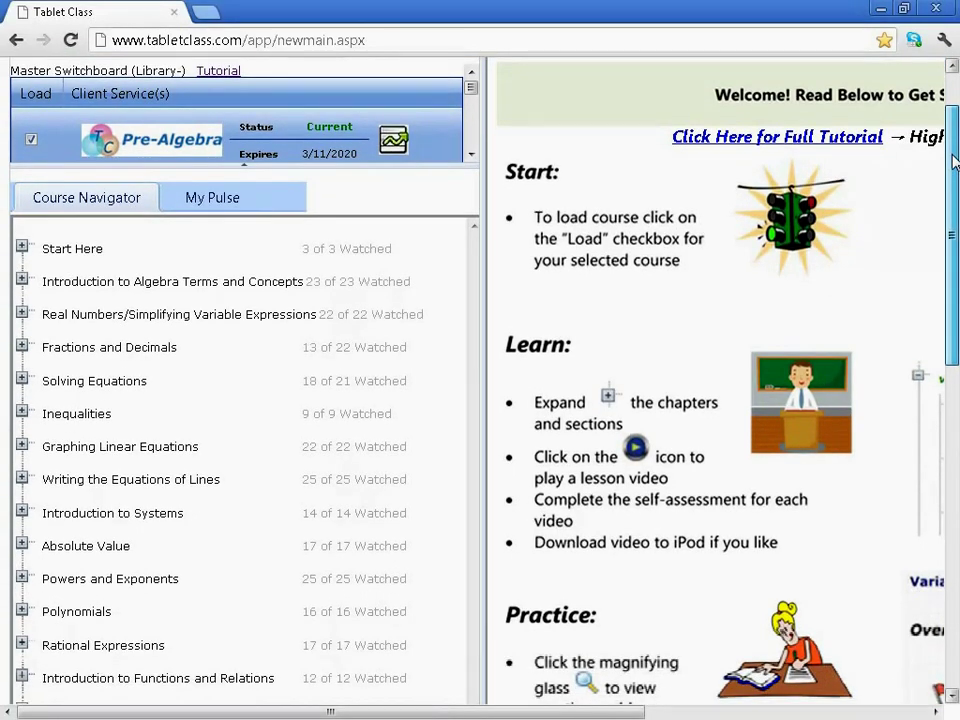
left_click_drag(955, 162, 943, 199)
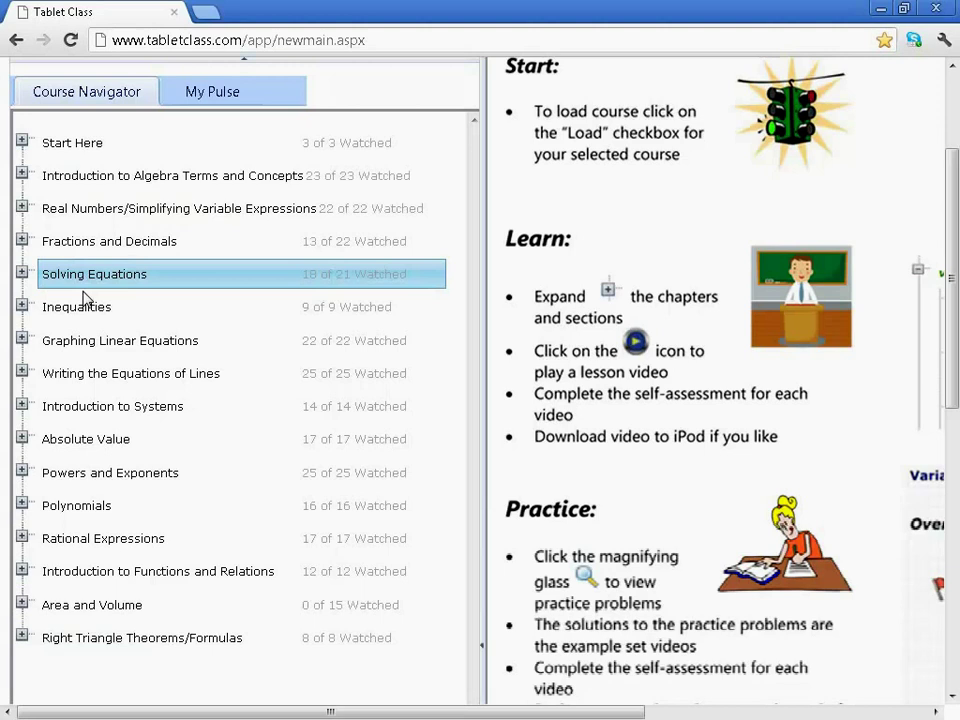
Step: Expand Introduction to Algebra Terms and Concepts to see section scores like Number Operations at 81.0%
left_click(22, 176)
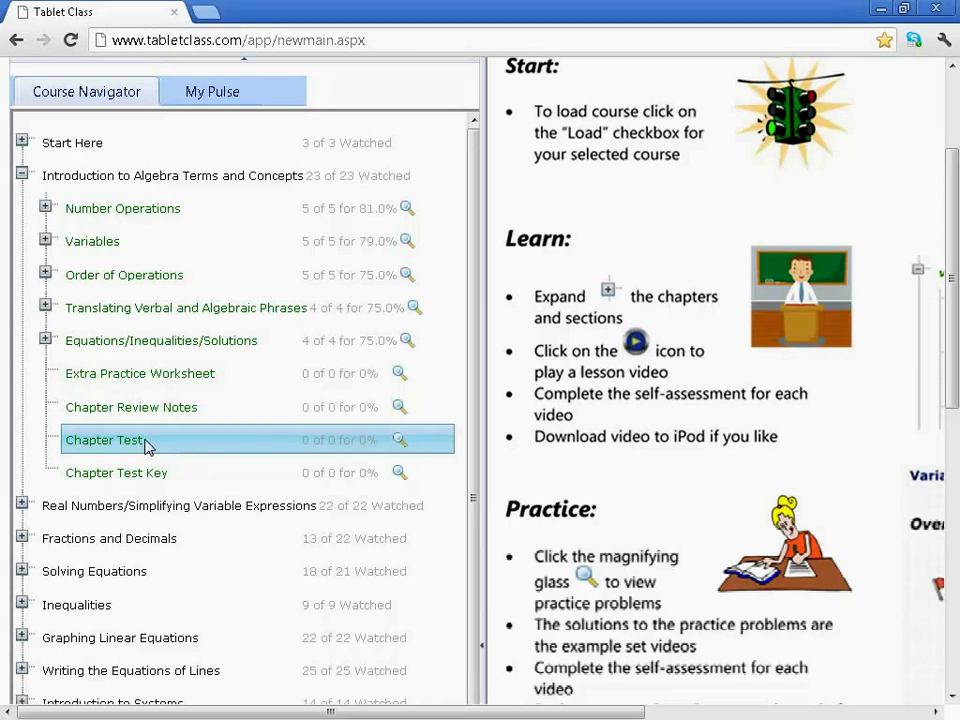
scroll(145, 445, "up", 1)
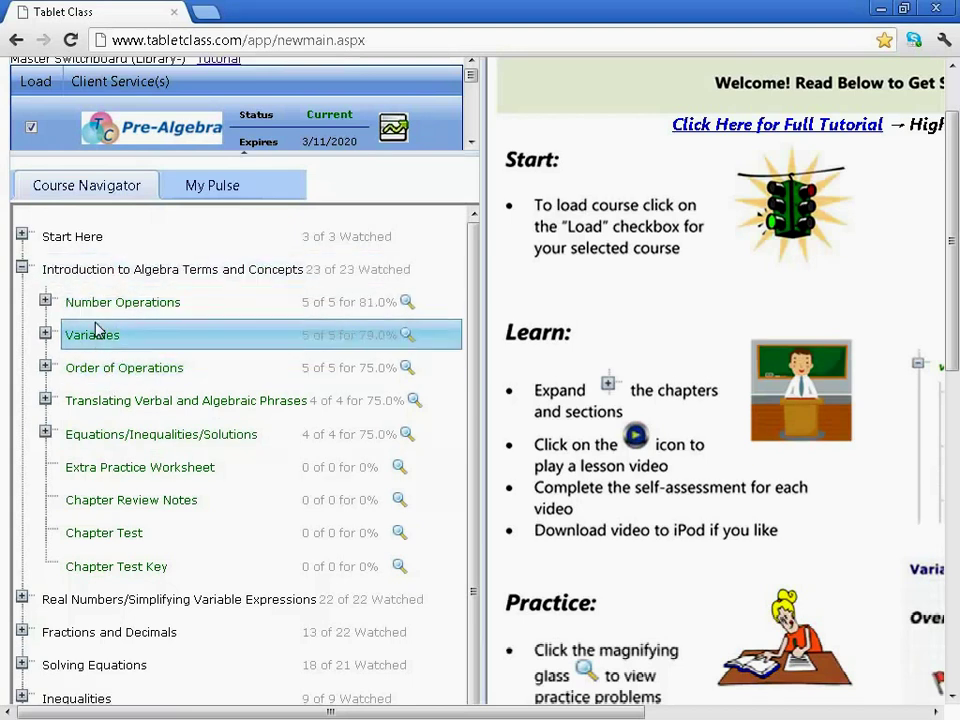
Step: Expand Order of Operations to list its Lesson and Example Set A–D Solutions videos
left_click(45, 368)
scroll(52, 372, "down", 1)
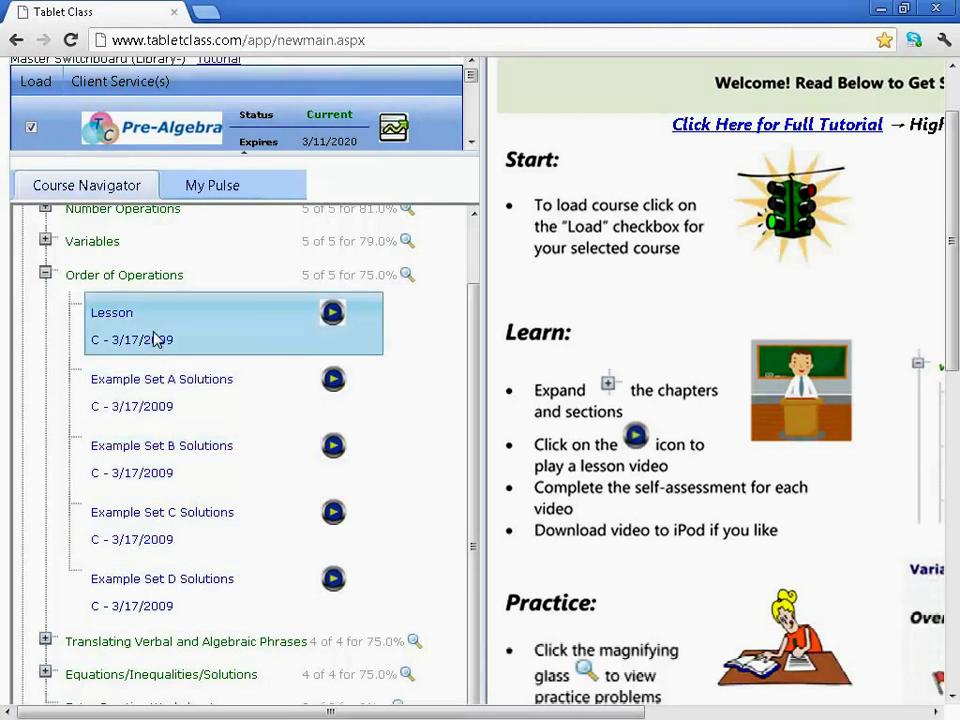
Step: Start the Order of Operations Lesson video and pause it
left_click(332, 314)
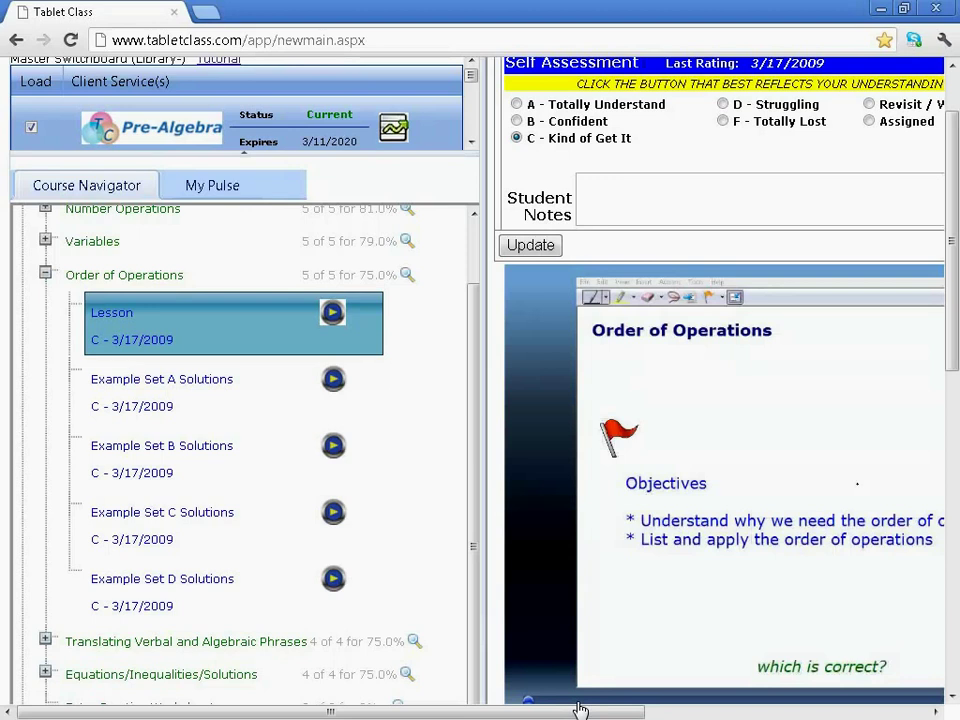
left_click_drag(583, 711, 771, 711)
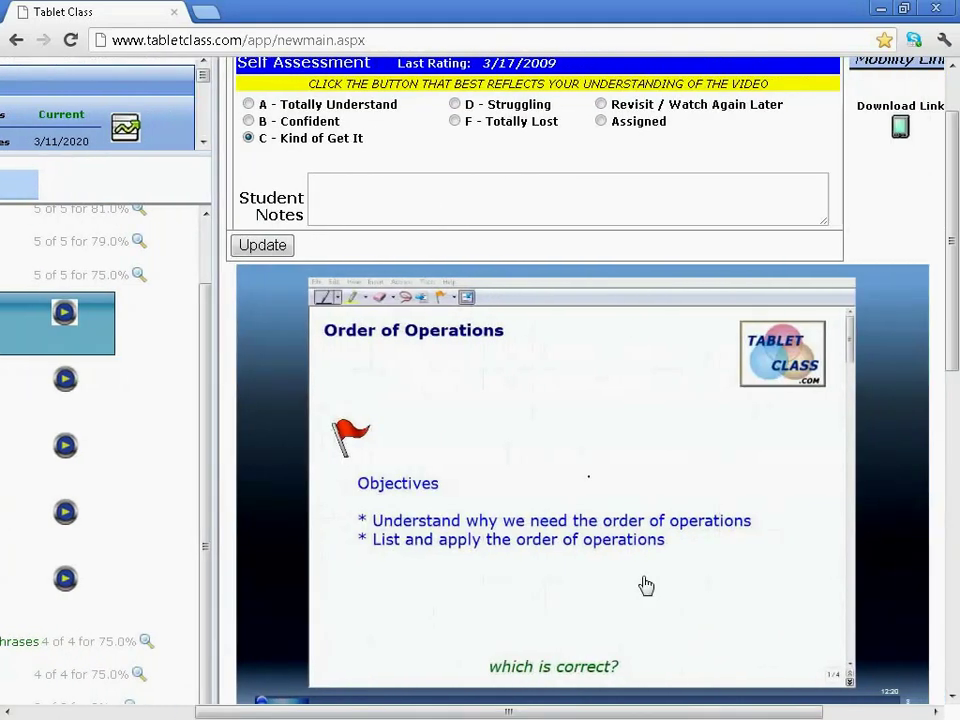
scroll(643, 585, "down", 2)
left_click(585, 569)
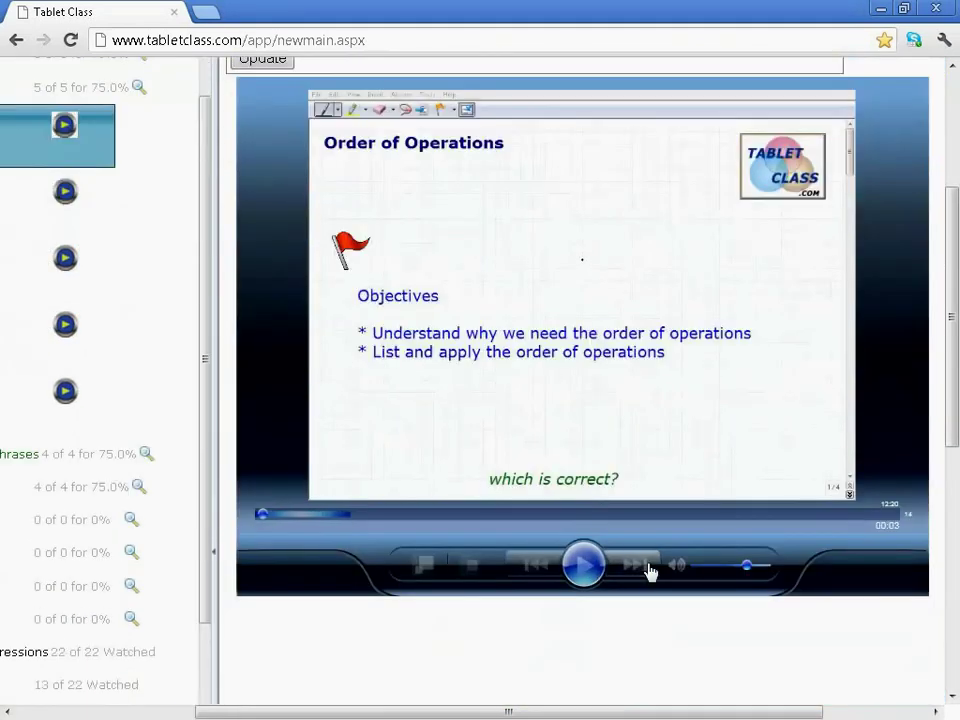
scroll(650, 570, "up", 1)
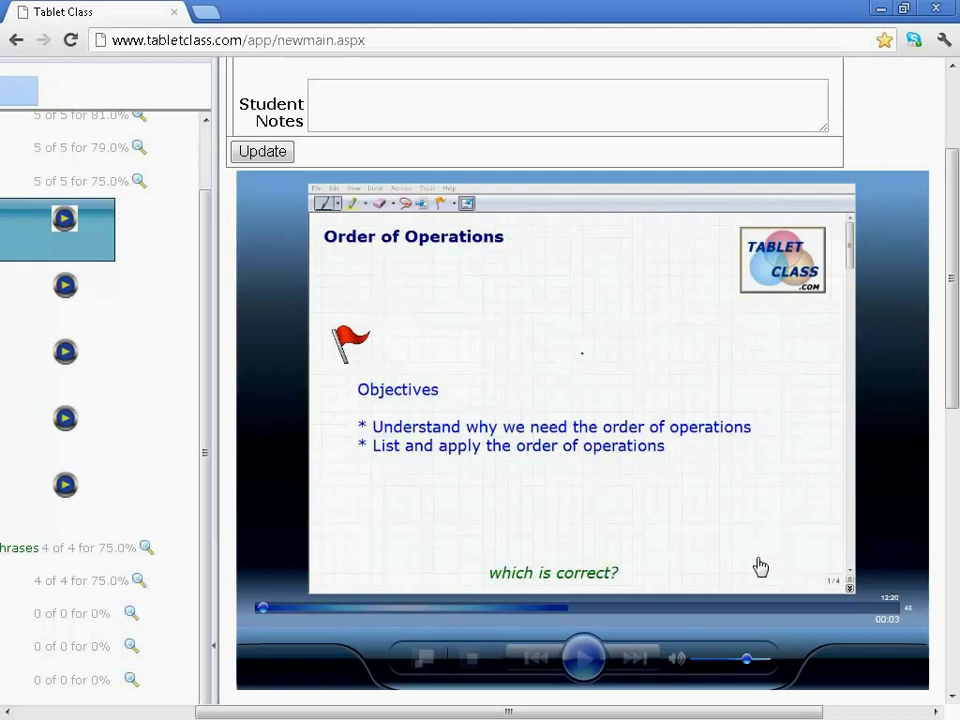
scroll(760, 567, "up", 1)
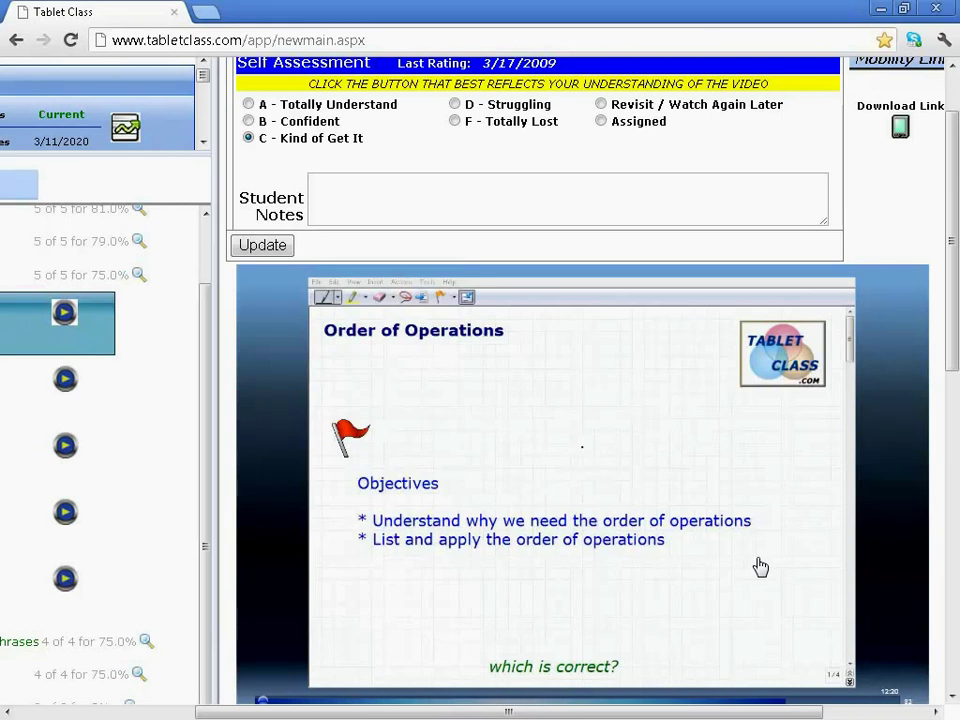
scroll(745, 563, "down", 2)
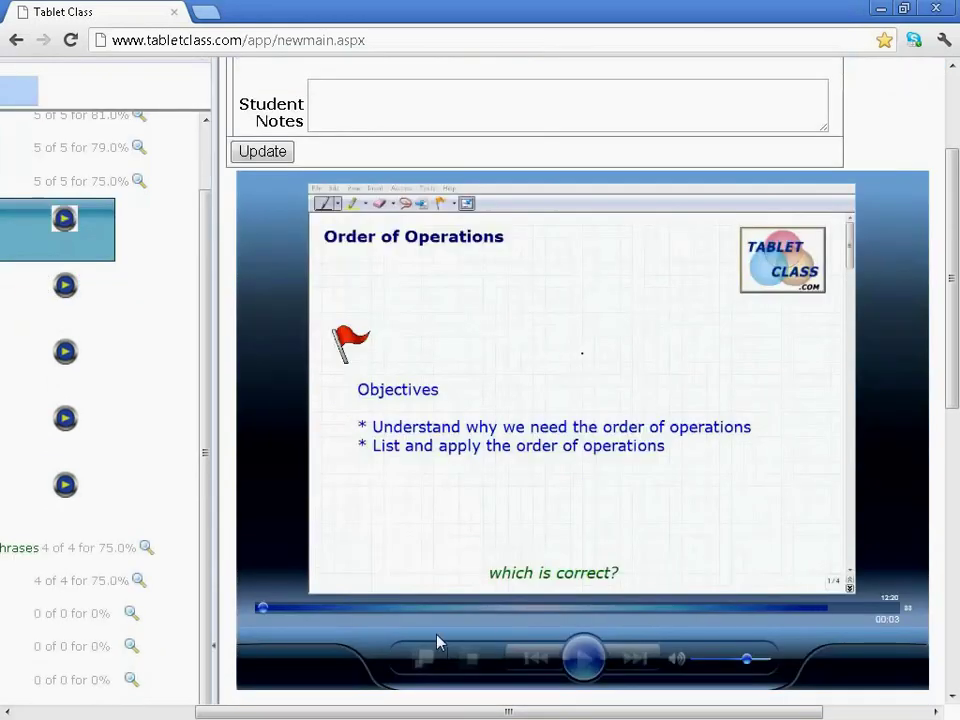
Step: Scrub the lesson's seek bar forward toward the end of the video
left_click(392, 617)
left_click_drag(447, 621, 744, 617)
left_click_drag(807, 617, 281, 616)
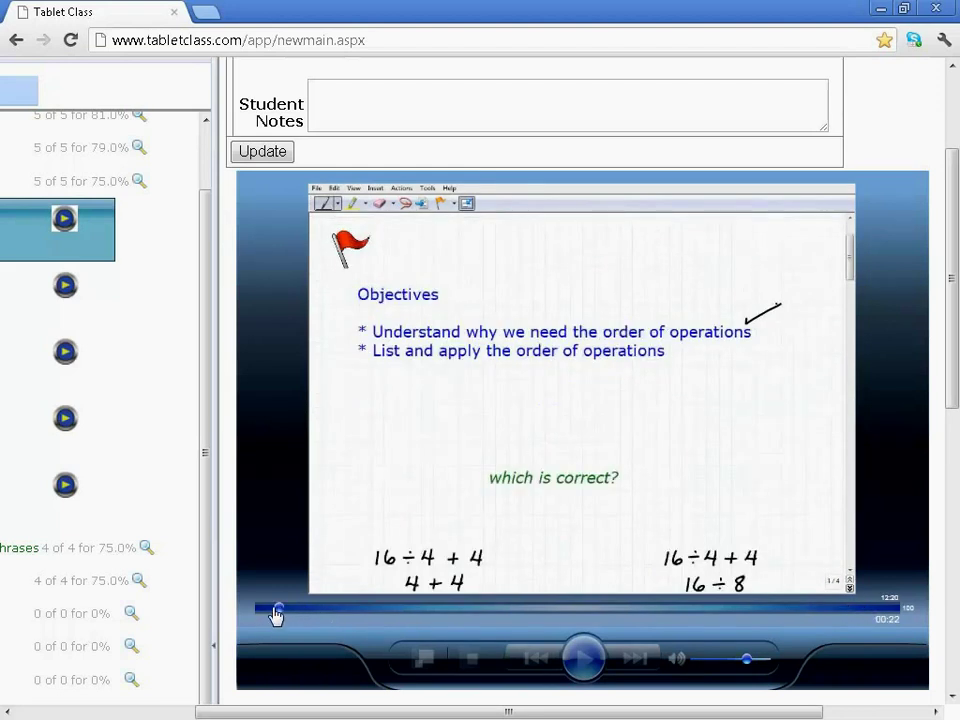
scroll(461, 553, "up", 1)
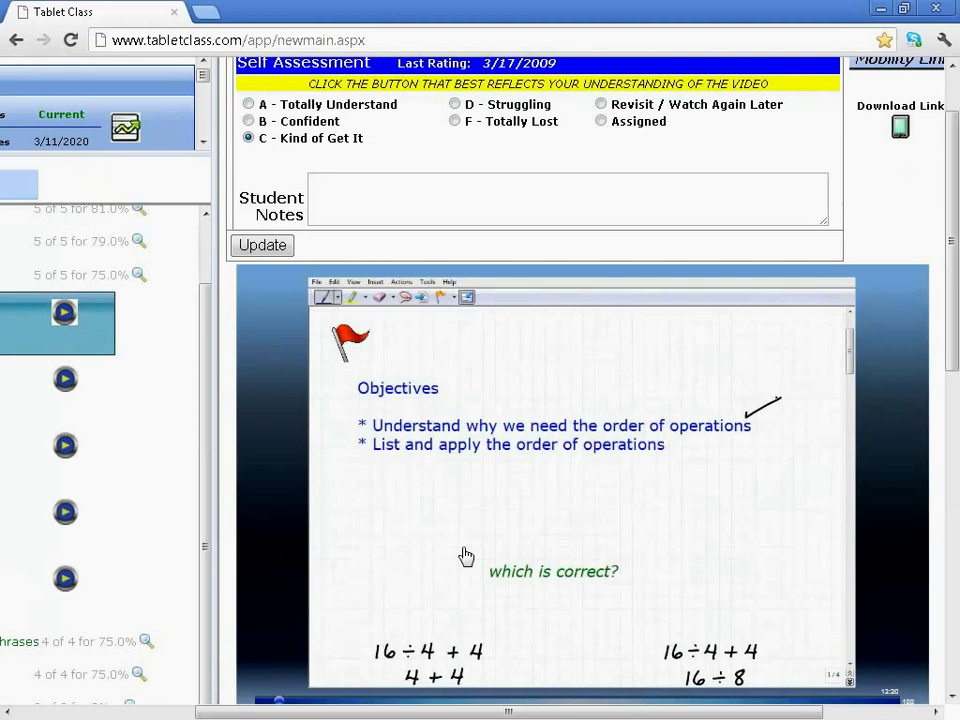
scroll(466, 556, "up", 1)
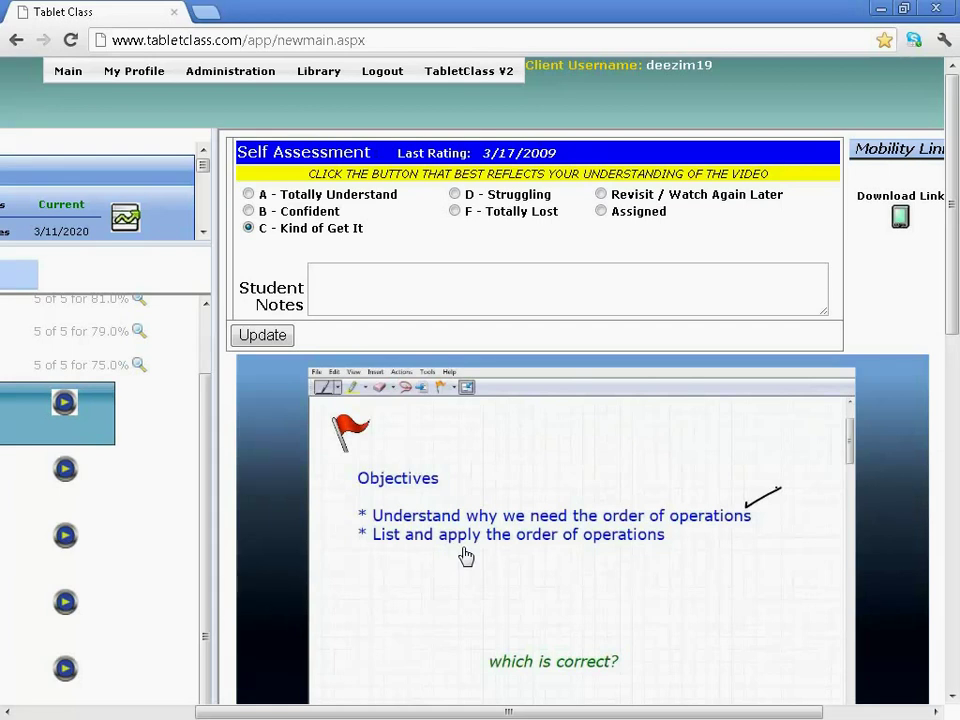
scroll(483, 521, "down", 1)
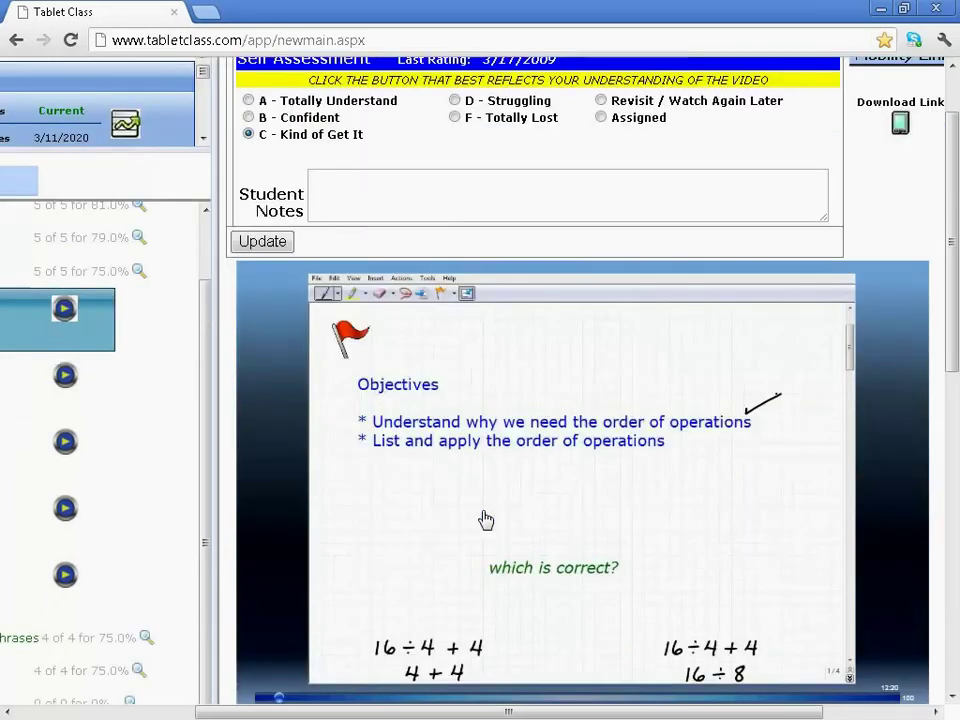
Step: Change the Order of Operations Lesson rating to A - Totally Understand
scroll(486, 520, "up", 1)
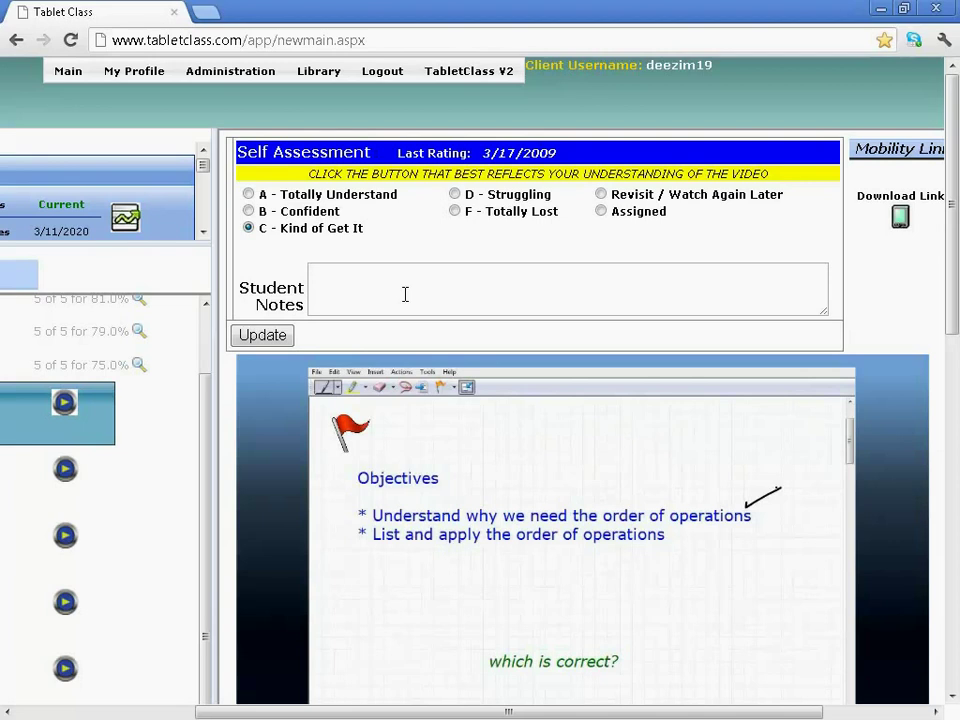
left_click(249, 194)
Step: Add a student note praising the lesson and its teacher, and save the A rating
left_click(420, 302)
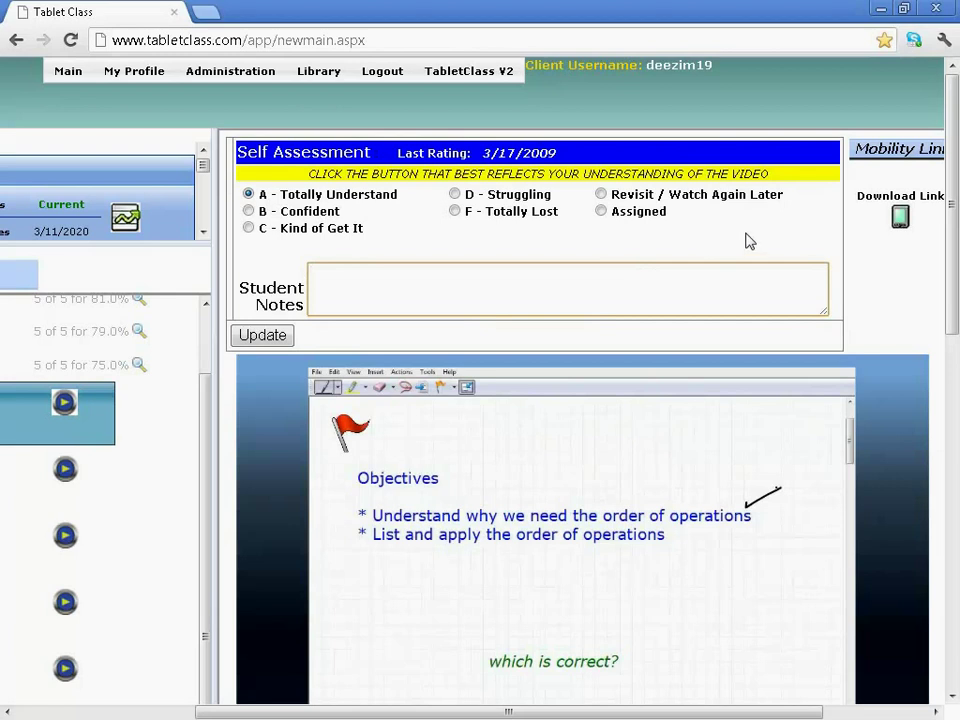
type("I love this and M")
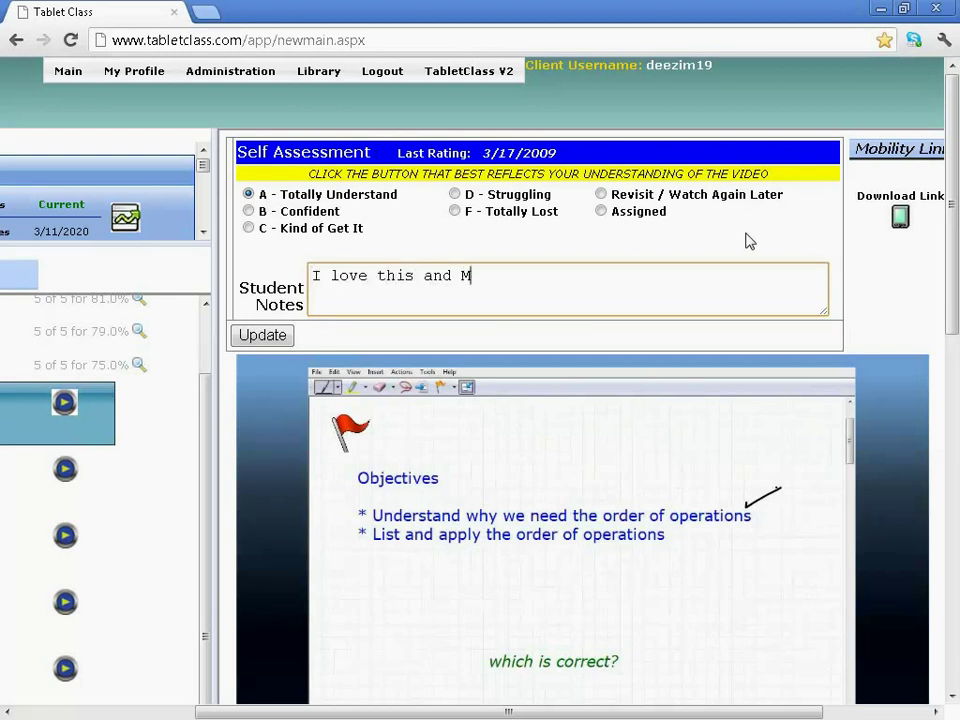
type("r Z is a great ")
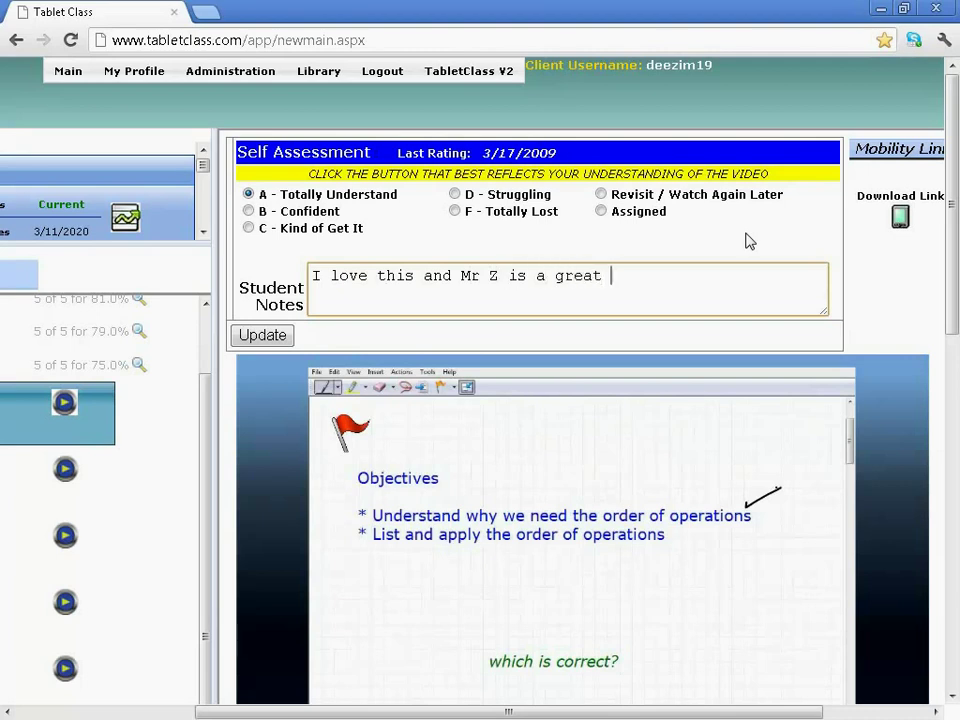
type("teacher")
left_click(273, 338)
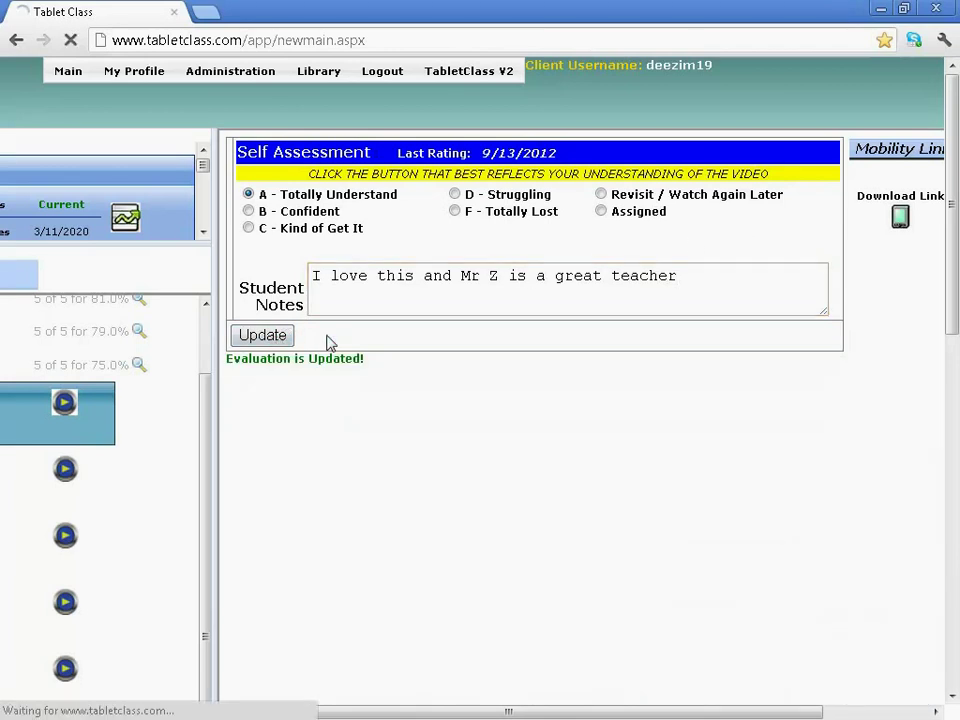
Step: Scroll the page back so the Course Navigator is visible again
scroll(394, 336, "down", 5)
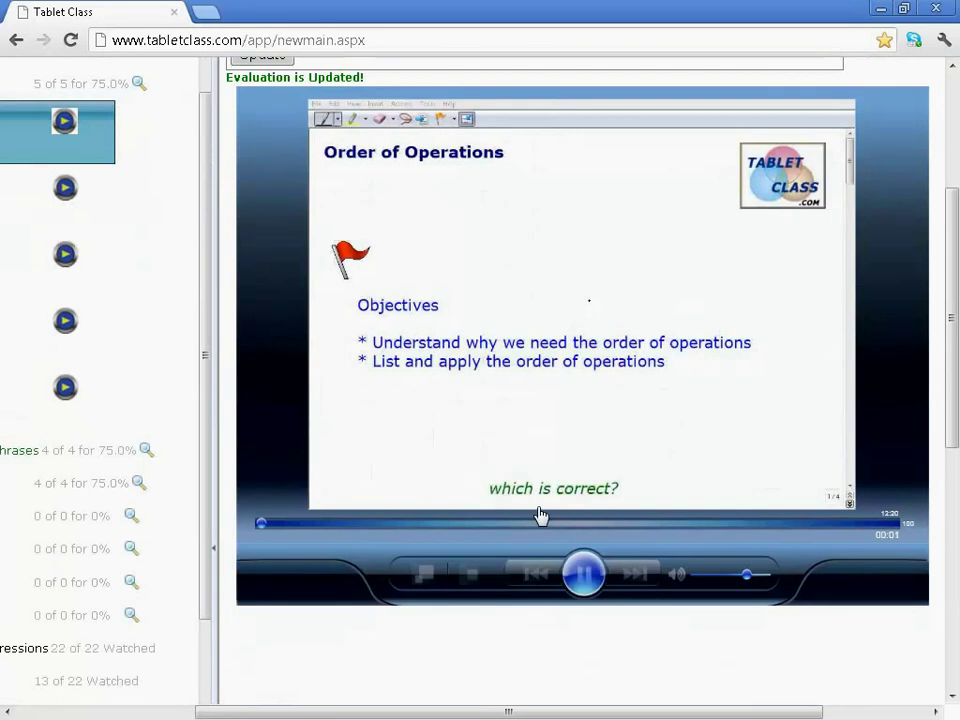
scroll(484, 377, "up", 2)
scroll(481, 325, "up", 1)
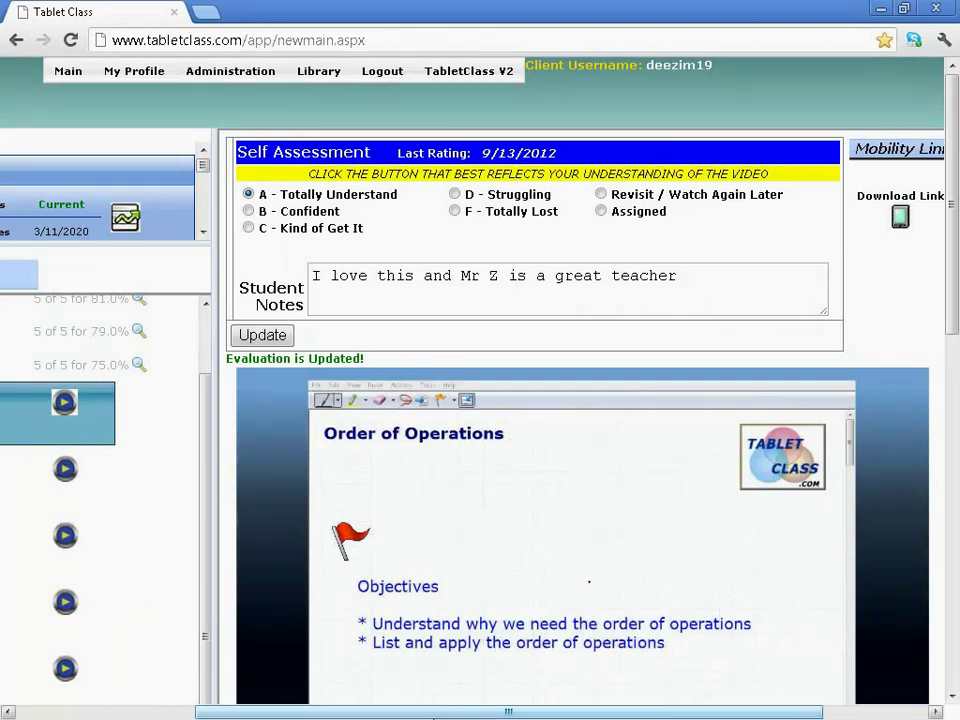
left_click_drag(432, 714, 253, 716)
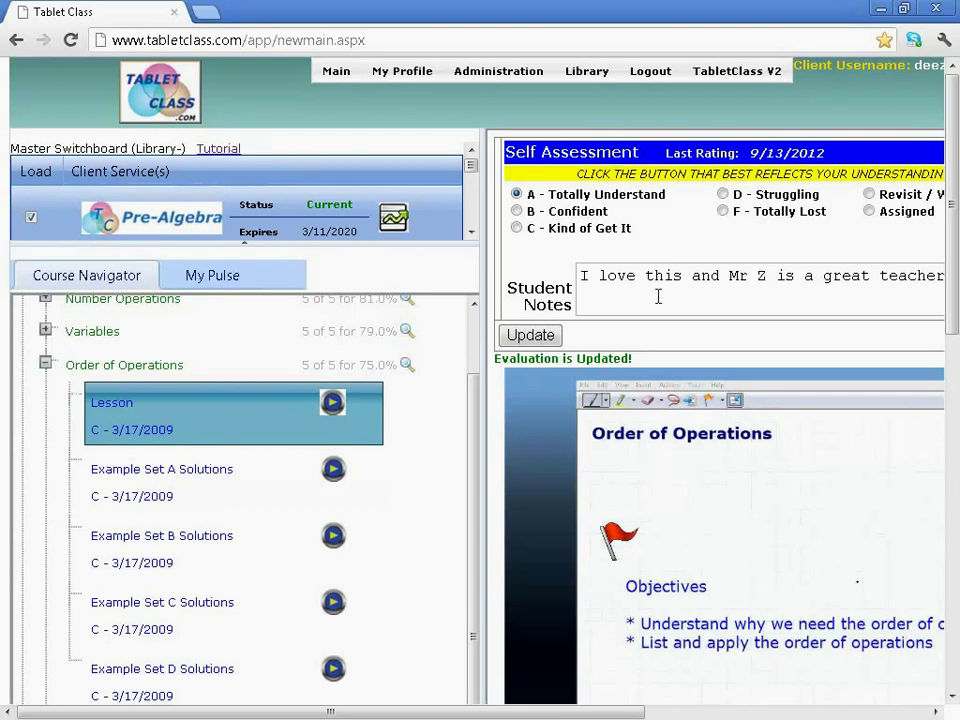
Step: Collapse Order of Operations and list My Pulse videos rated F
left_click(46, 366)
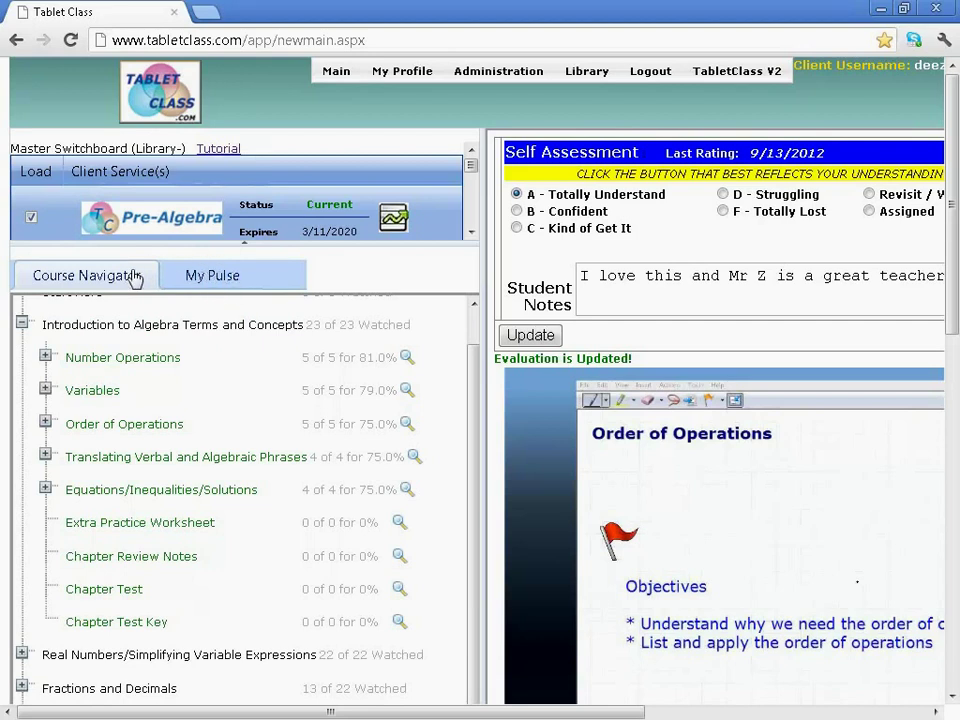
left_click(218, 275)
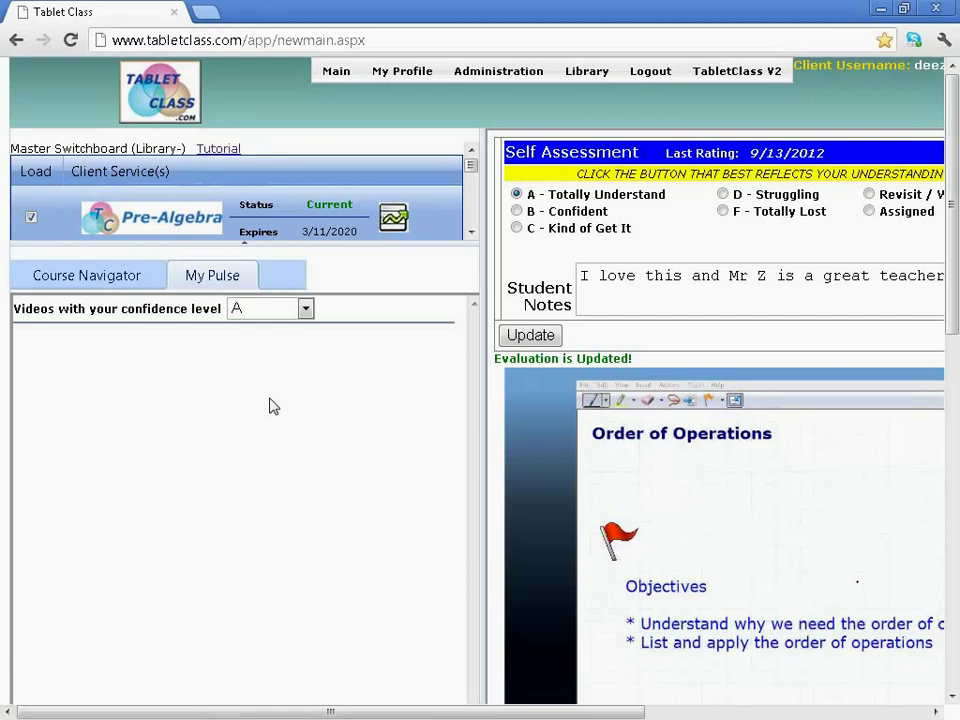
left_click(305, 310)
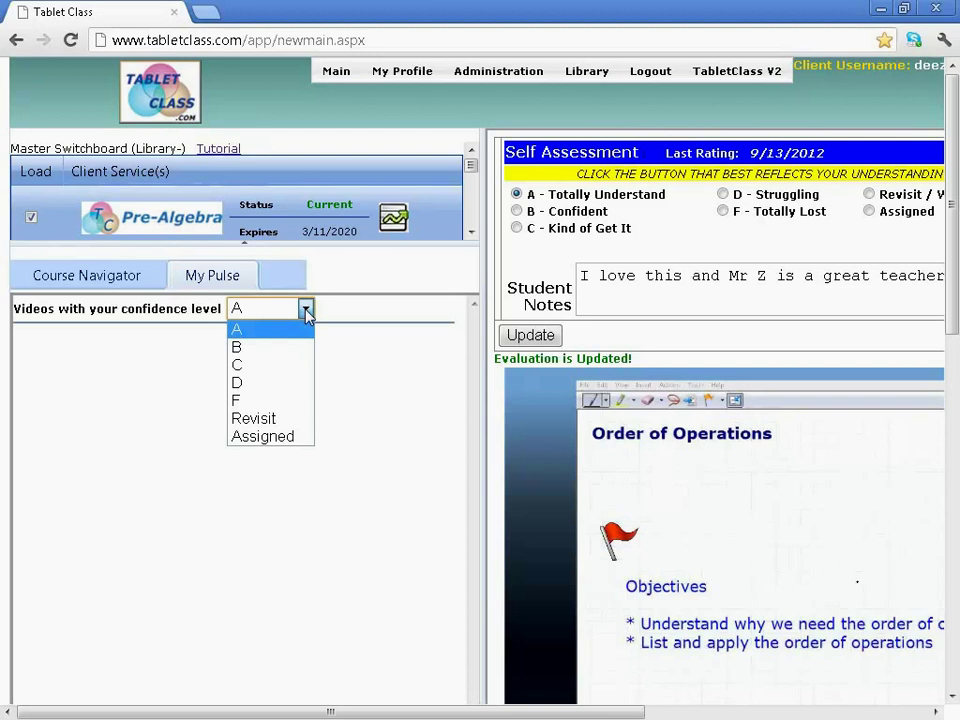
left_click(287, 401)
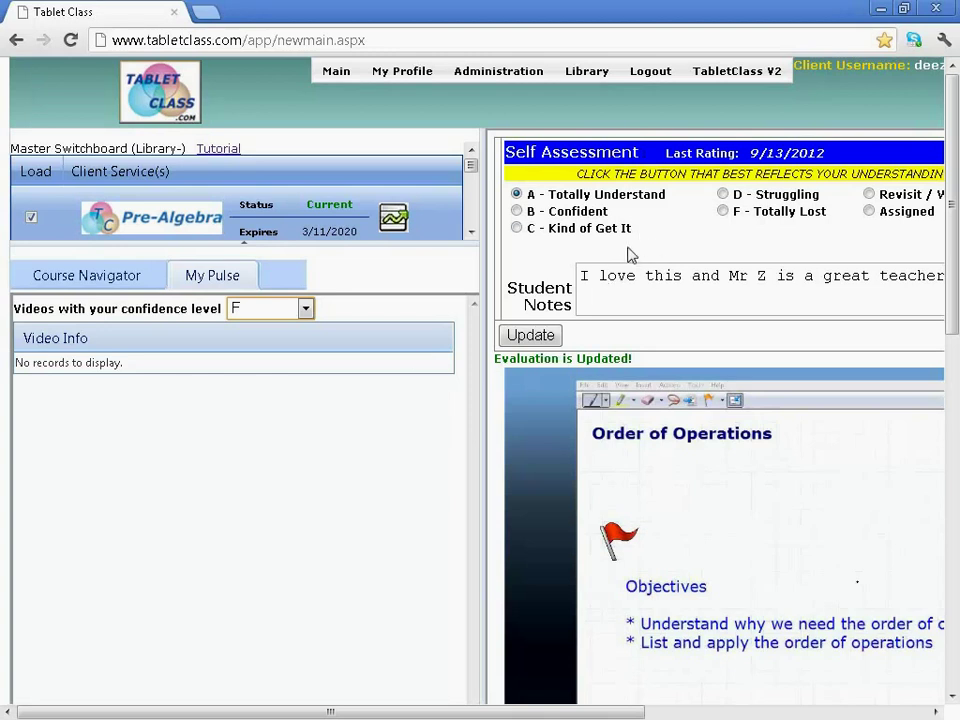
Step: Filter the My Pulse list to A-rated, then B-rated videos, scanning each
left_click(305, 309)
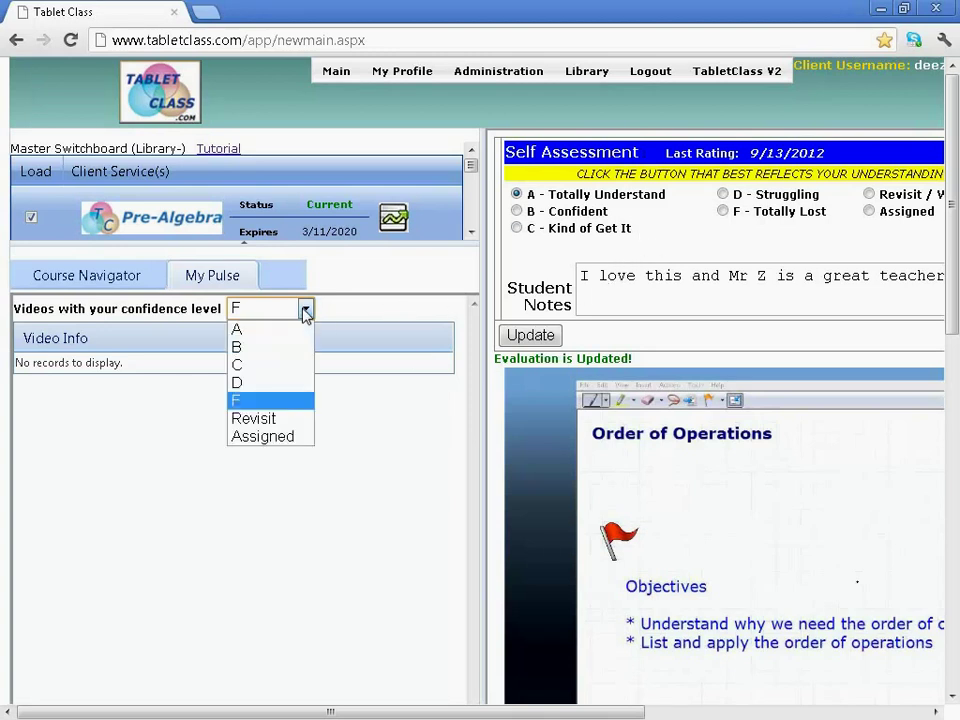
left_click(290, 333)
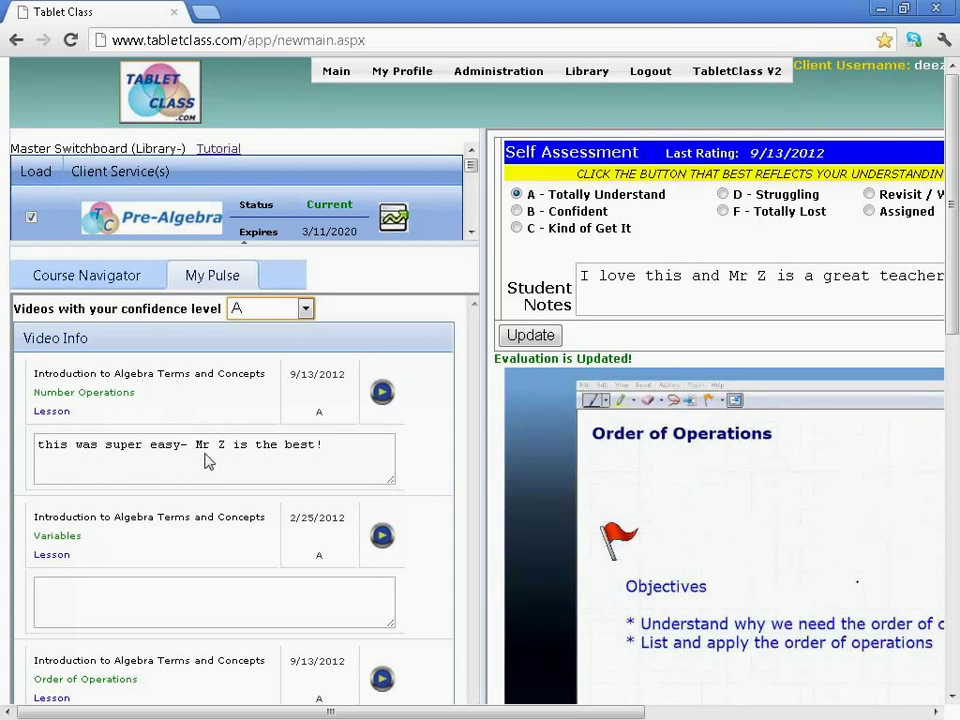
scroll(326, 392, "down", 2)
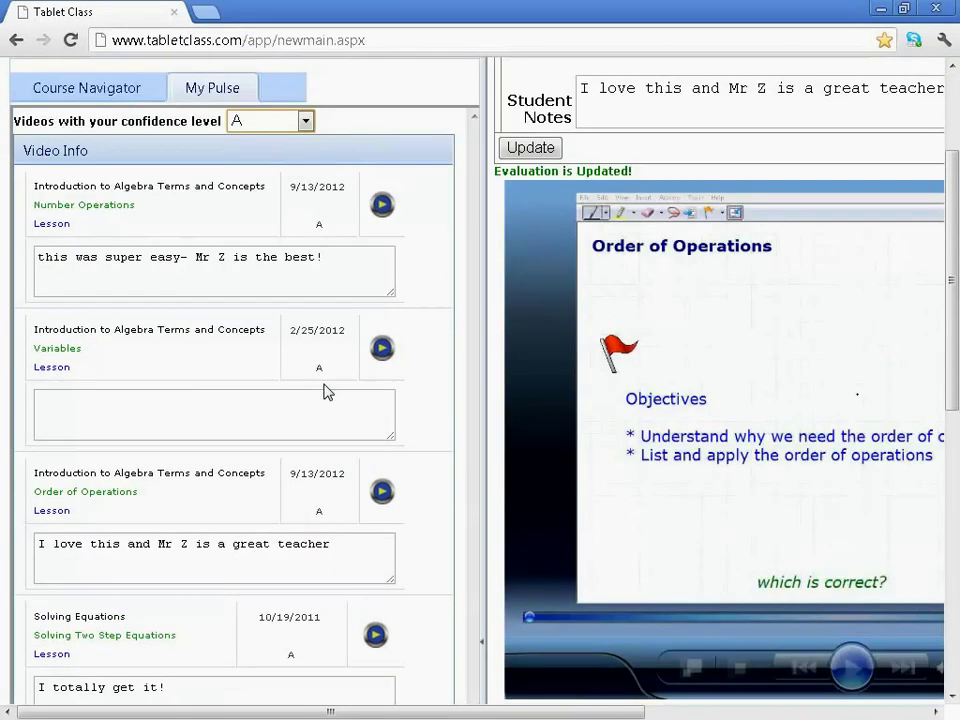
scroll(326, 392, "down", 1)
scroll(317, 414, "up", 3)
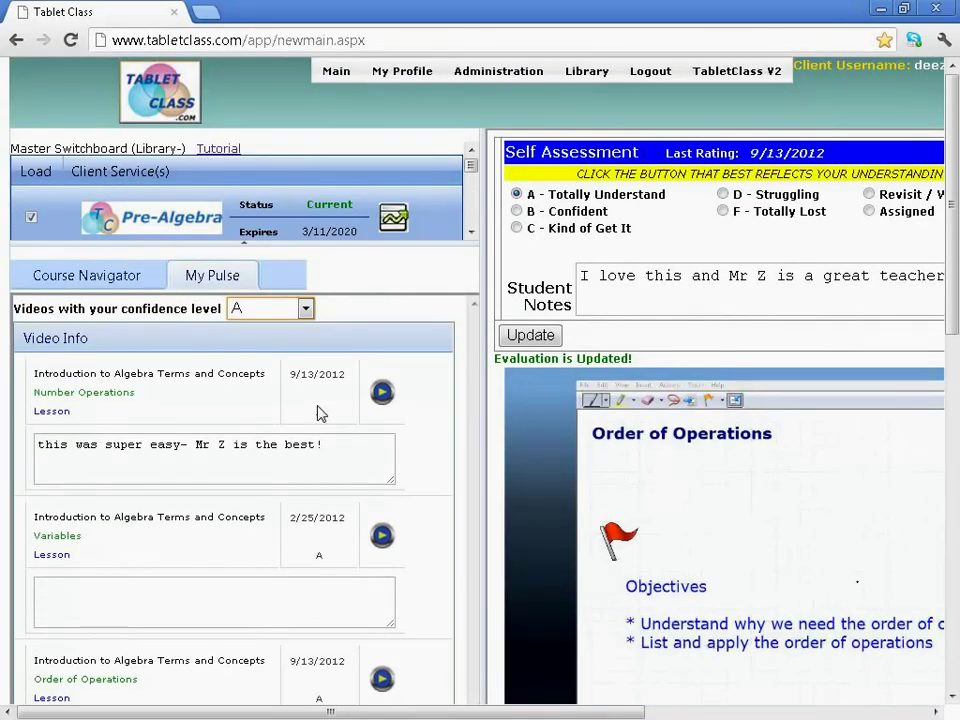
left_click(305, 308)
left_click(289, 347)
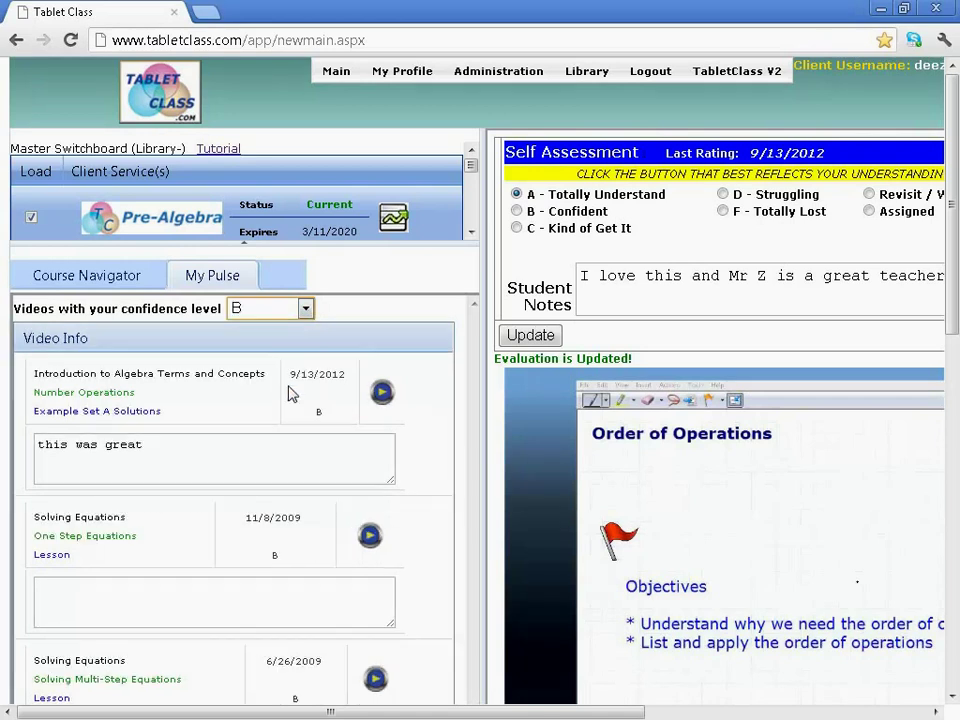
scroll(289, 400, "down", 1)
scroll(289, 404, "down", 1)
scroll(290, 395, "up", 2)
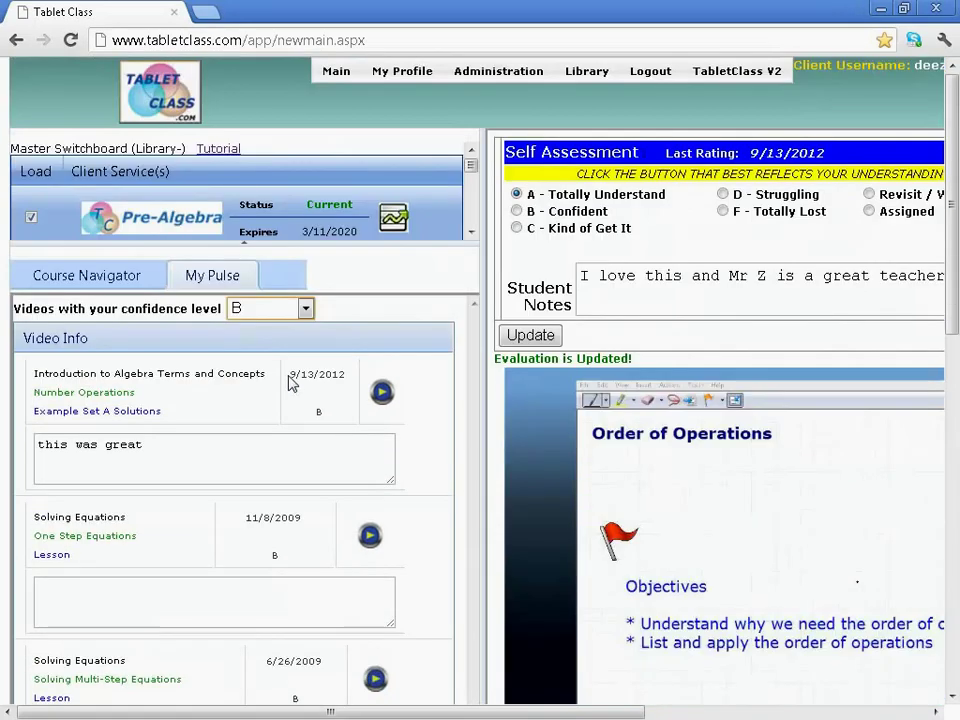
Step: Filter to C-rated videos and scroll down to Variables Example Set B Solutions
left_click(308, 311)
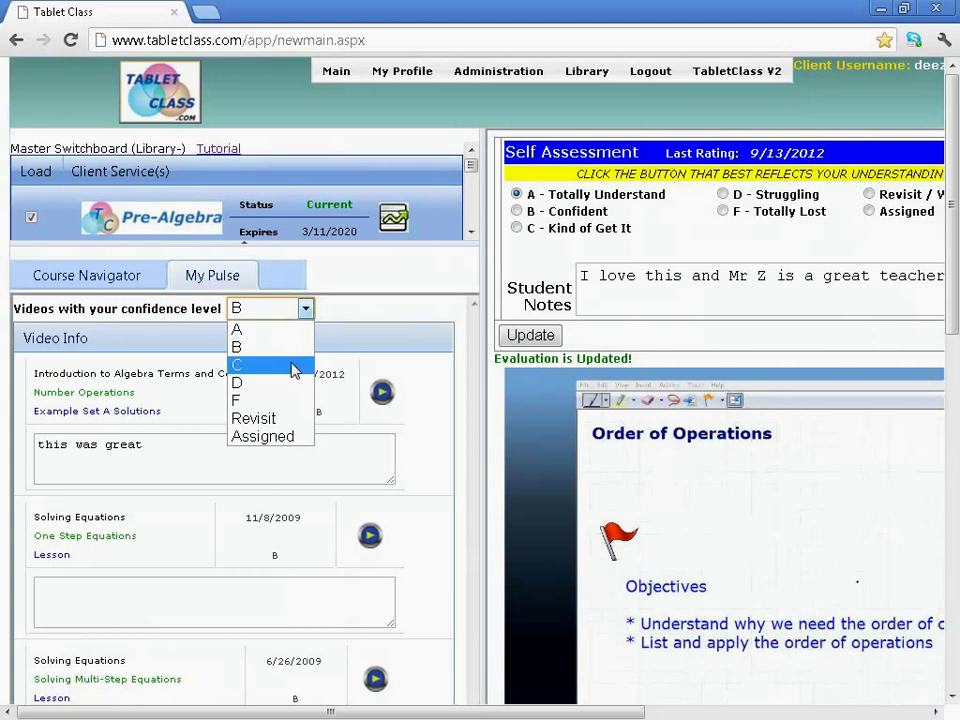
left_click(293, 366)
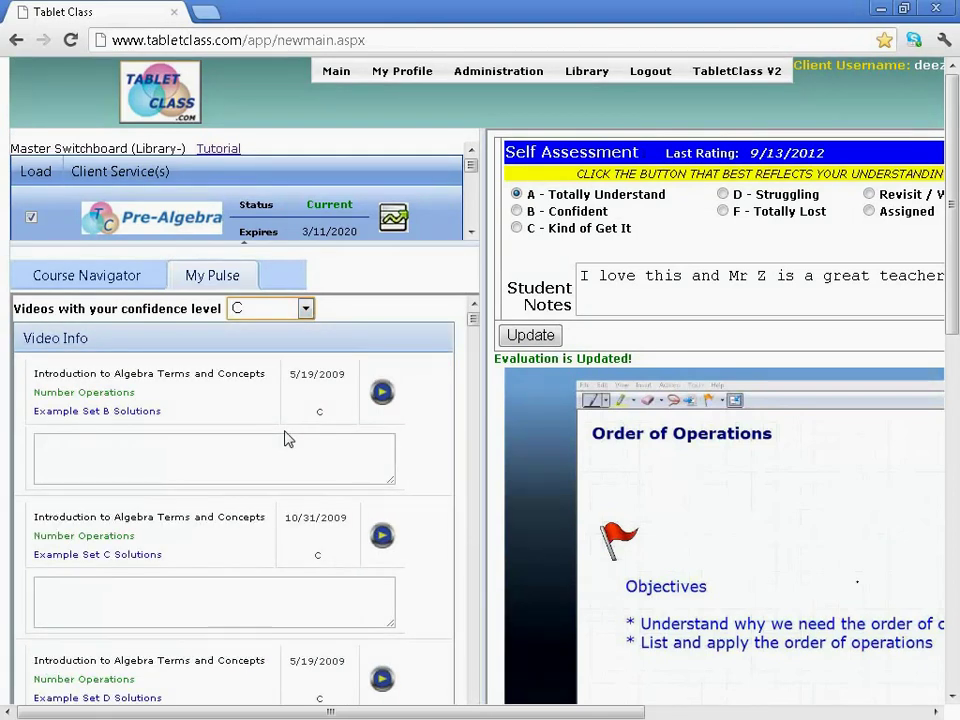
scroll(285, 440, "down", 3)
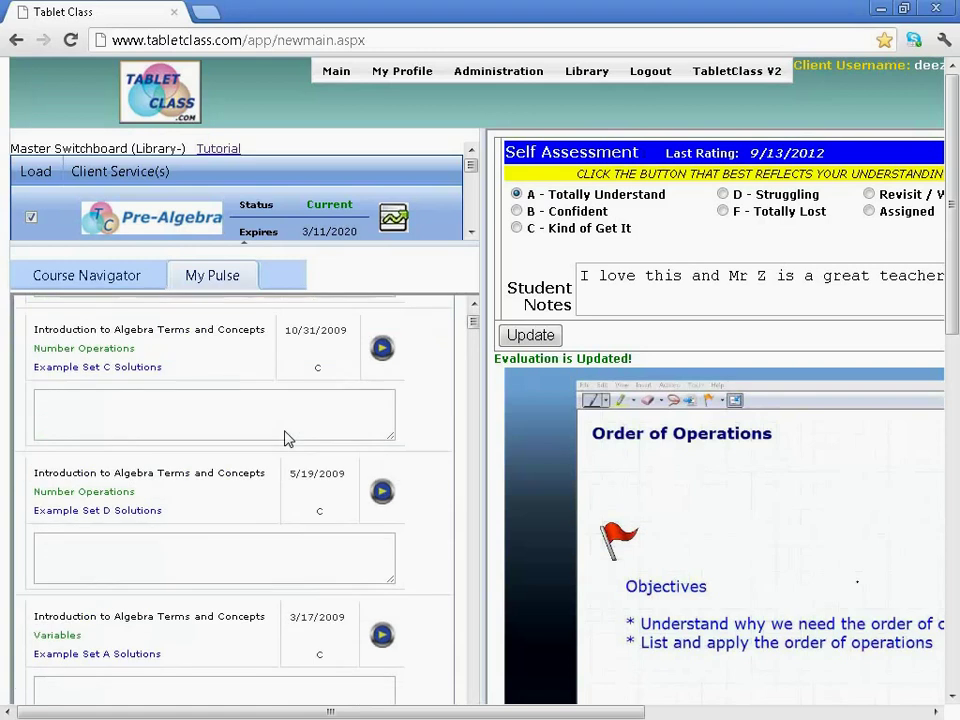
scroll(285, 439, "down", 3)
scroll(285, 439, "up", 6)
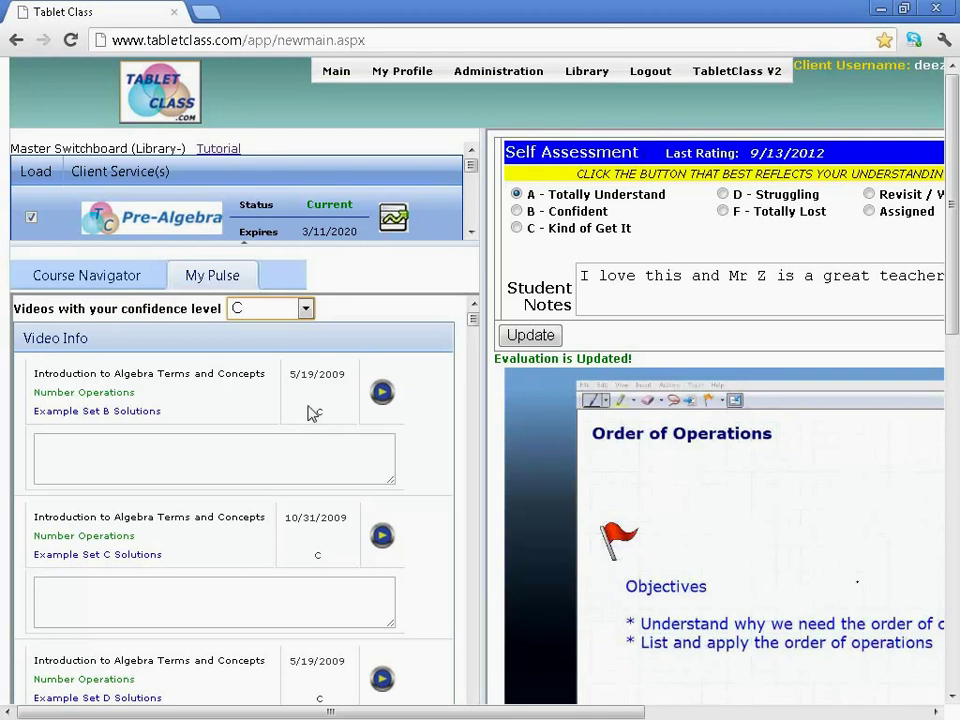
scroll(249, 523, "down", 3)
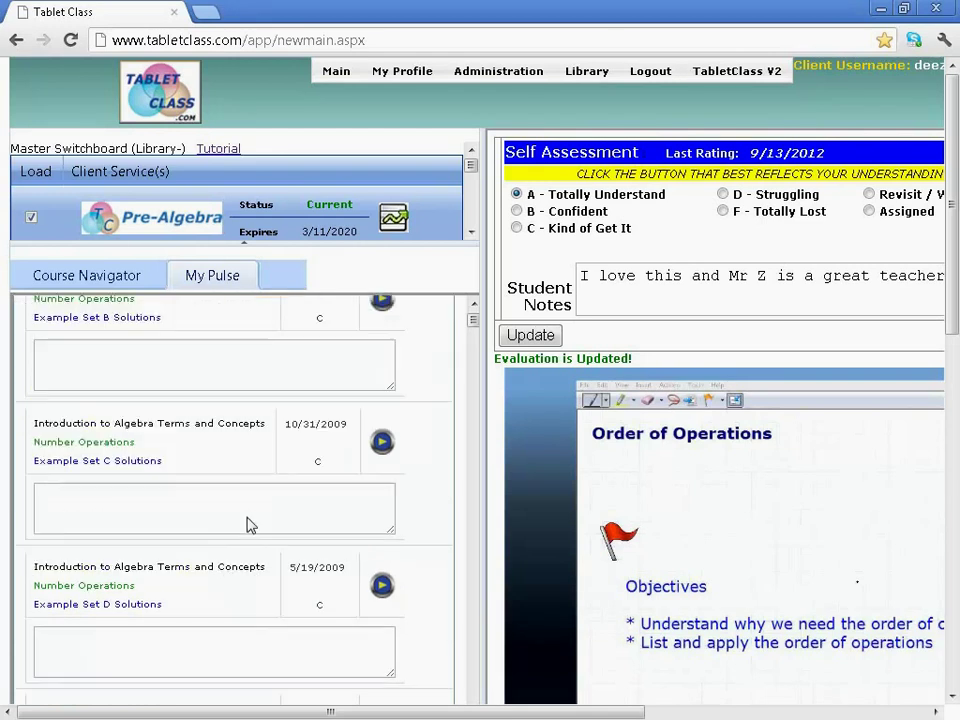
scroll(249, 523, "down", 1)
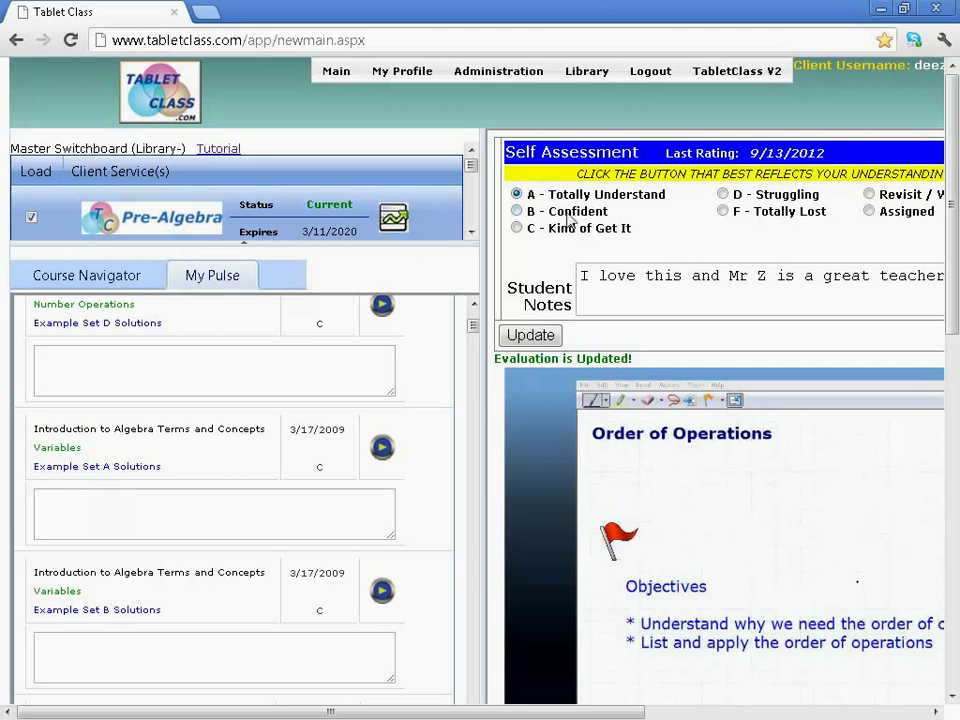
Step: Start the Variables Example Set B video and pause it
left_click(381, 592)
left_click_drag(562, 716, 735, 699)
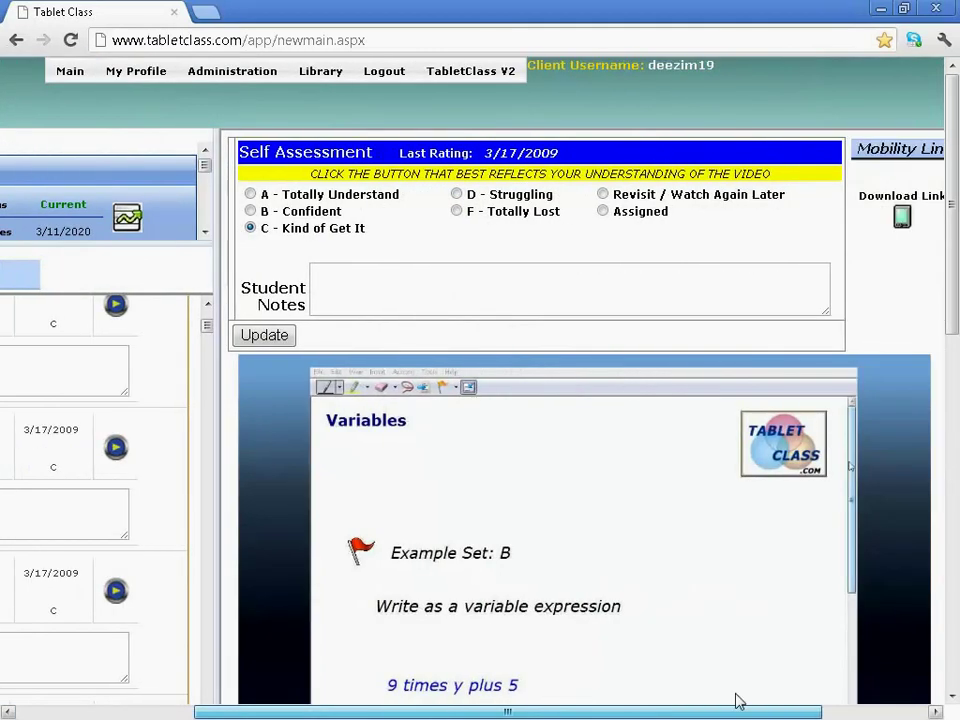
scroll(615, 564, "down", 3)
left_click(594, 645)
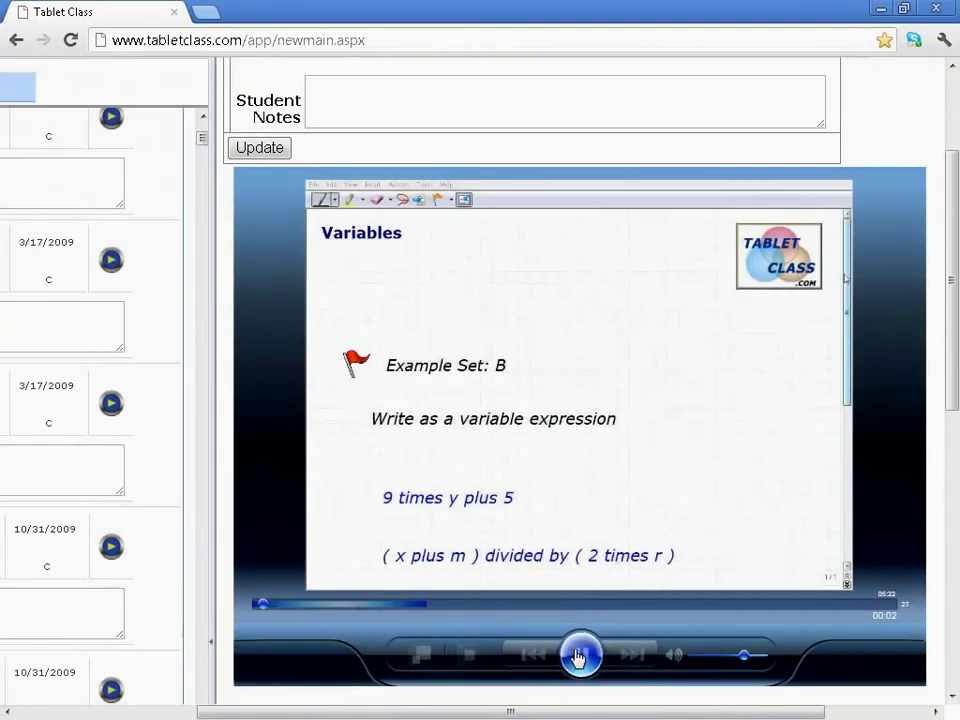
scroll(568, 564, "up", 2)
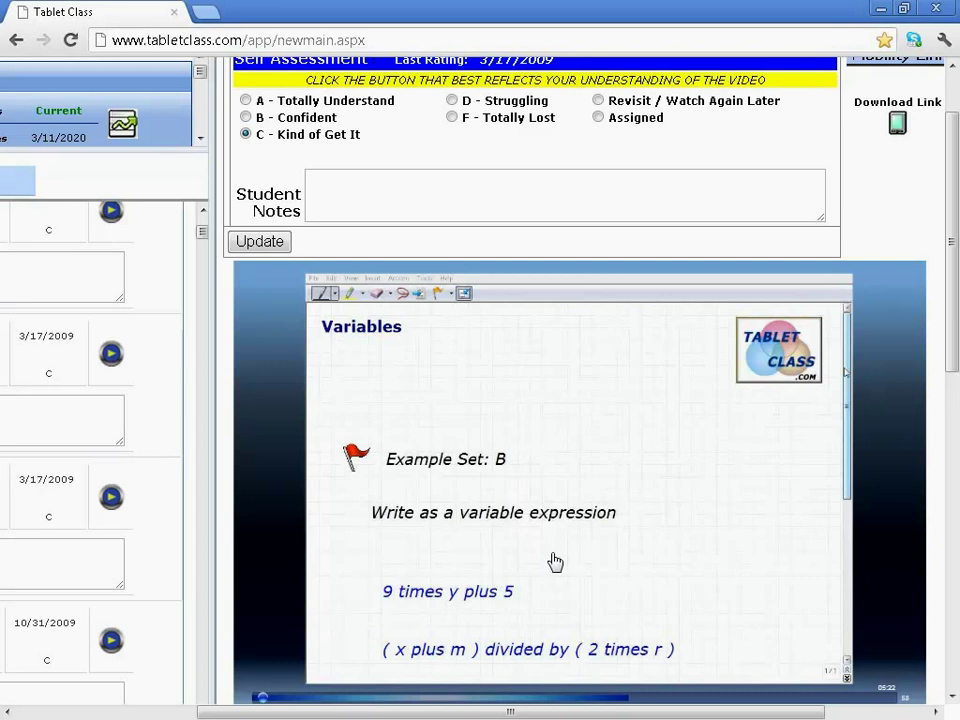
scroll(555, 562, "up", 2)
Step: Note 'I get this know!', rate it A - Totally Understand, and save the evaluation
left_click(414, 280)
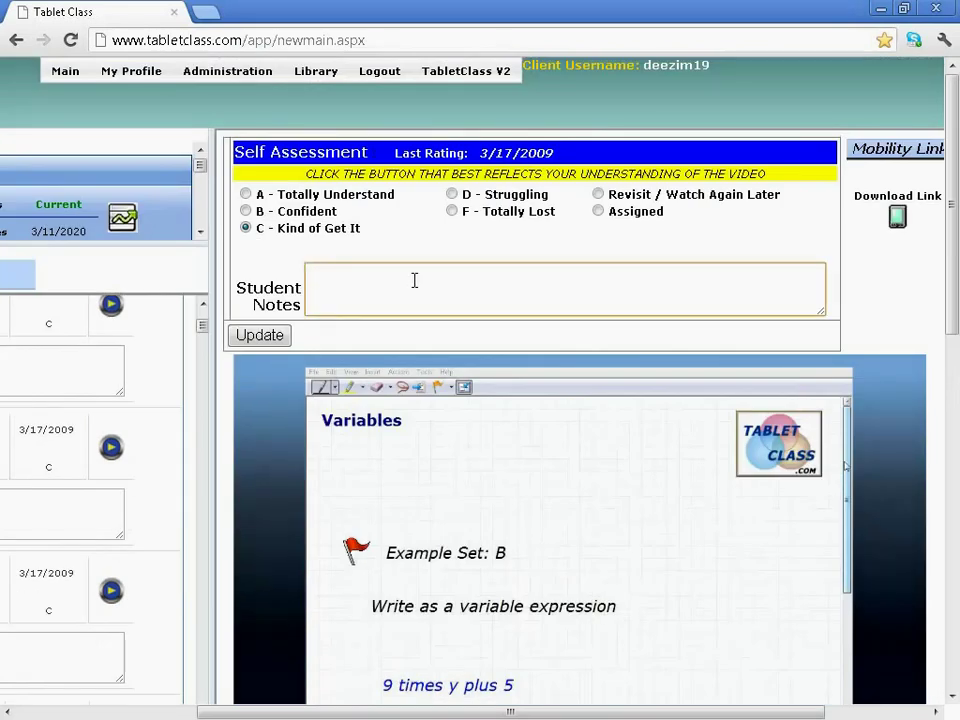
type("I get this know")
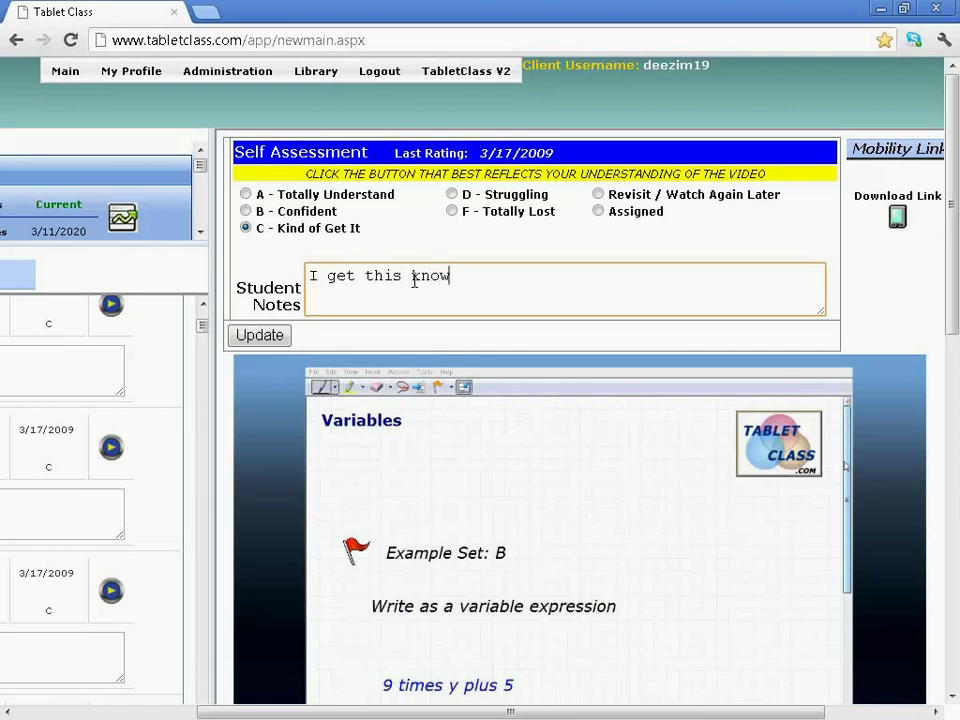
type("!")
left_click(249, 194)
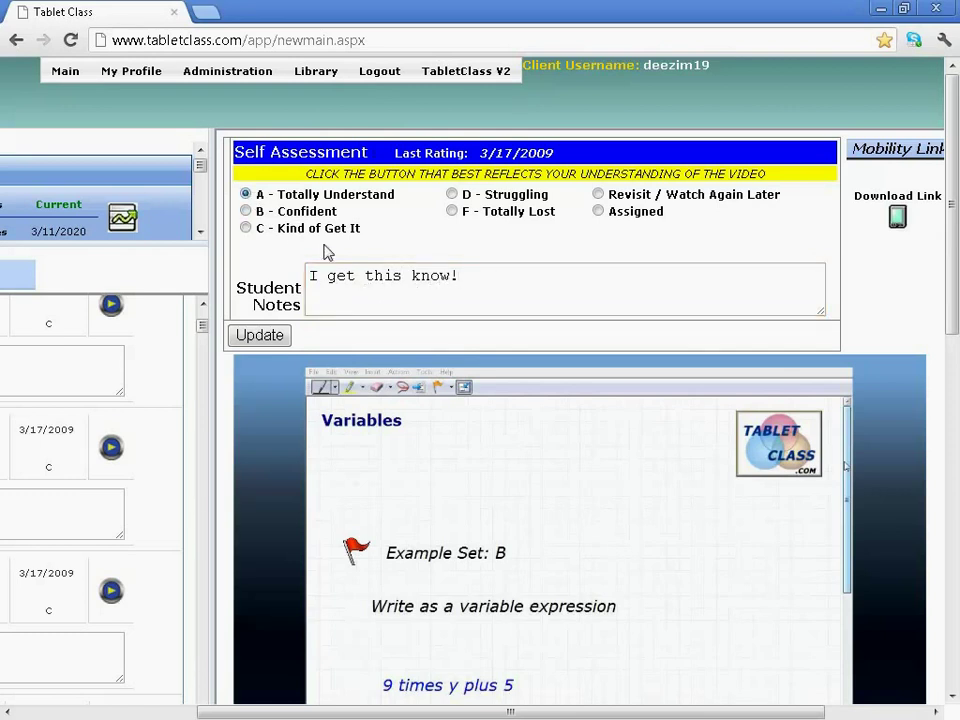
left_click(272, 336)
left_click_drag(400, 712, 98, 712)
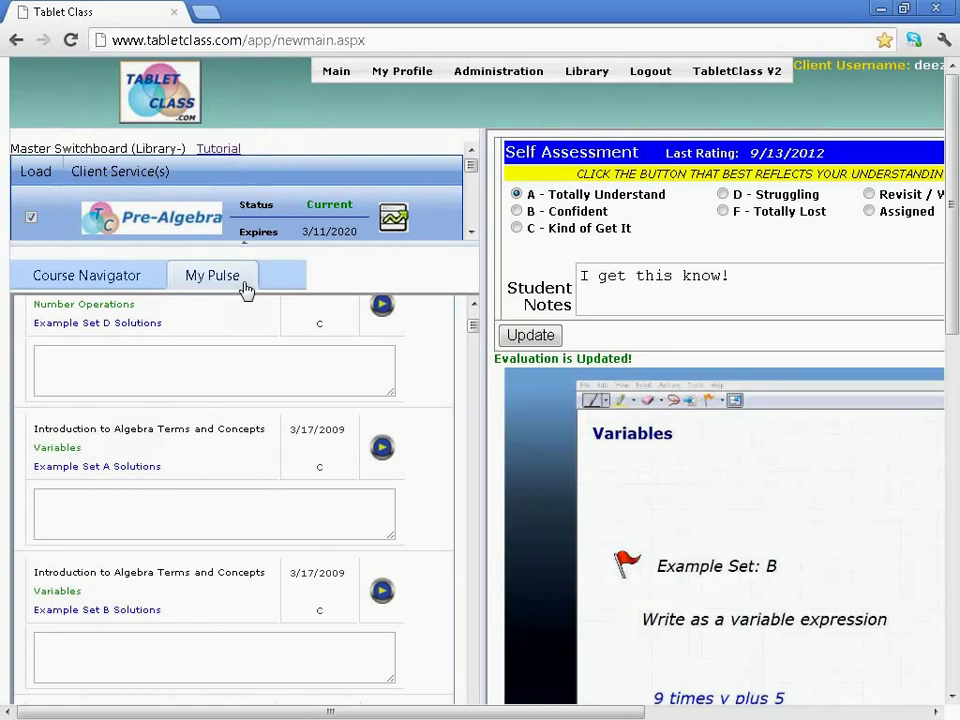
Step: Filter My Pulse to A-rated videos and find Variables Example Set B Solutions, dated 9/13/2012
scroll(655, 595, "down", 2)
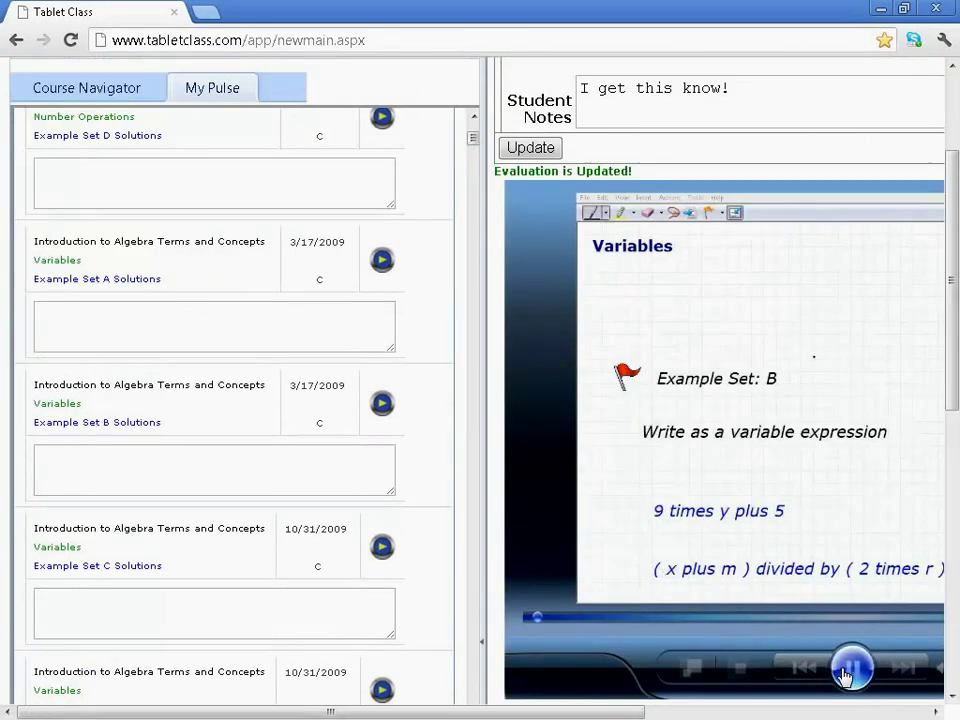
scroll(474, 469, "up", 5)
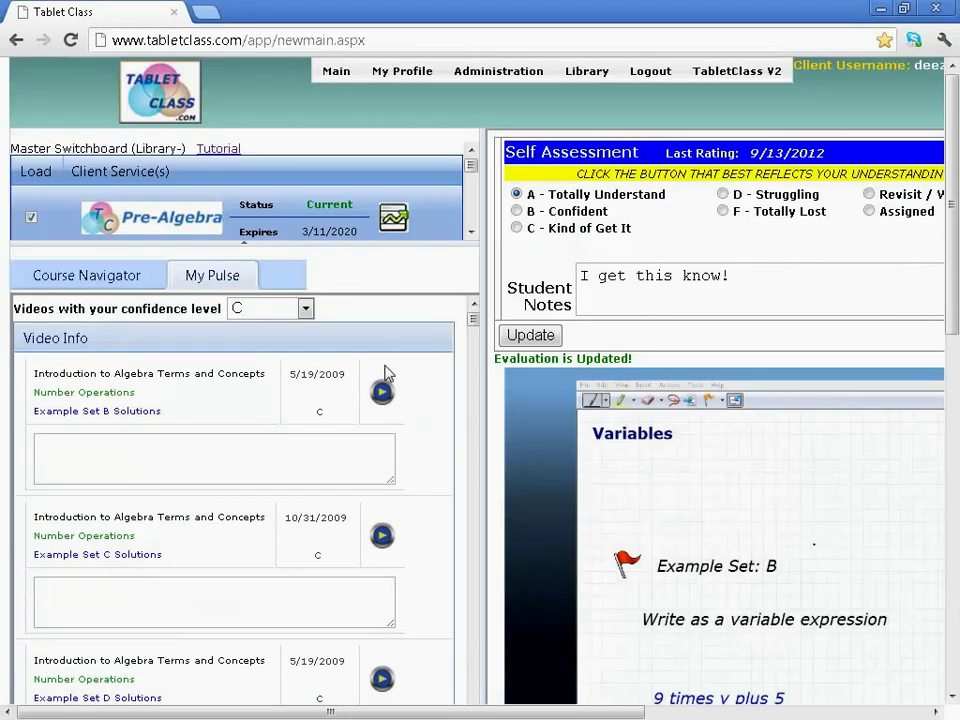
left_click(305, 309)
left_click(285, 330)
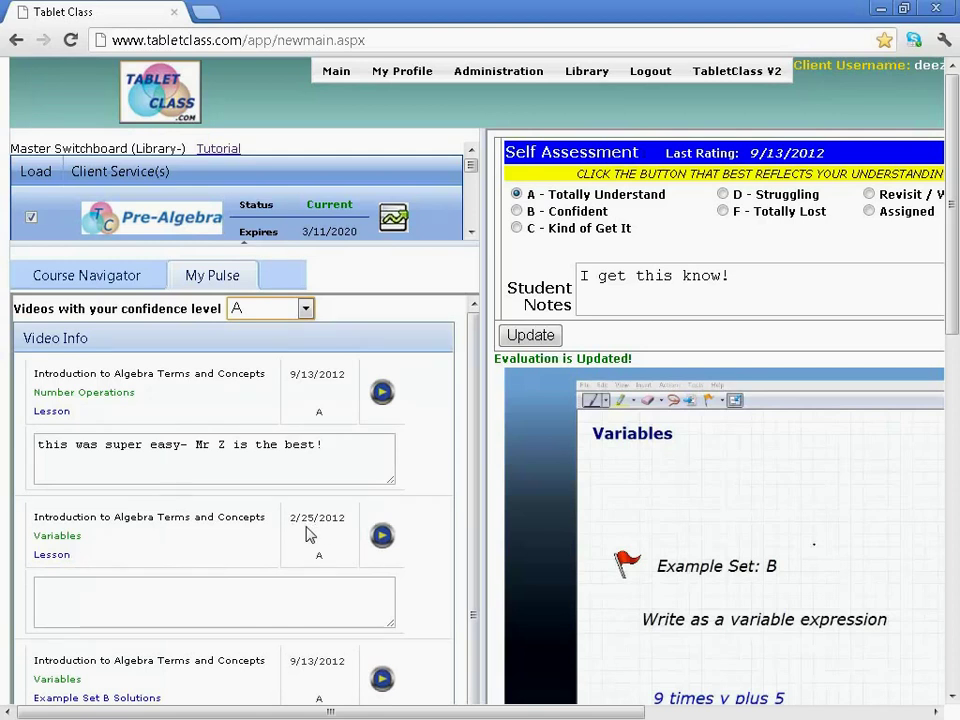
scroll(308, 536, "down", 1)
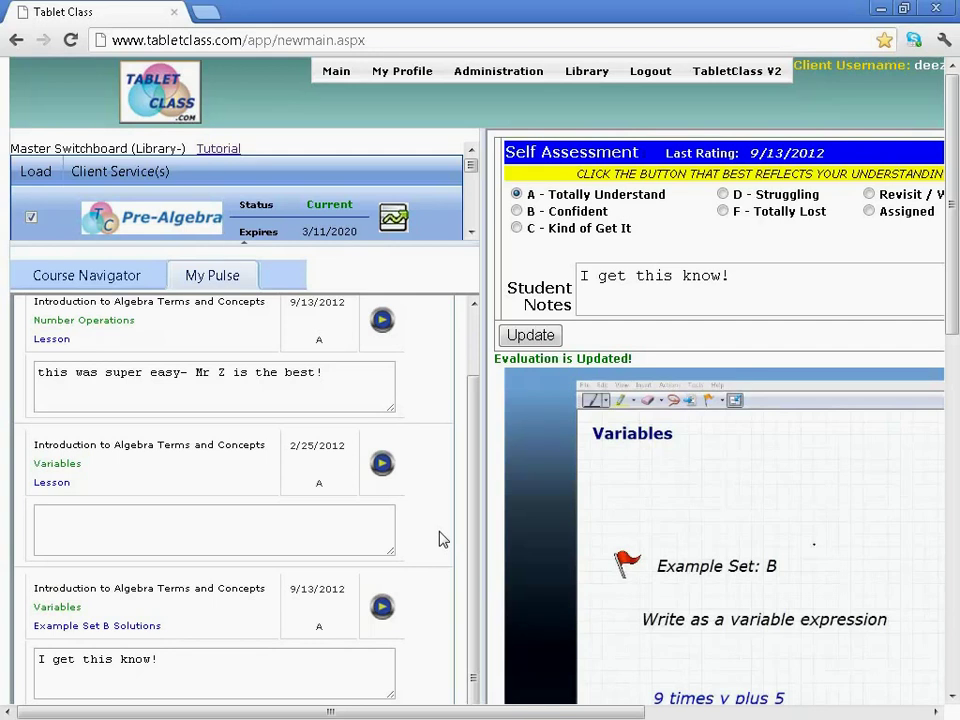
scroll(443, 540, "up", 1)
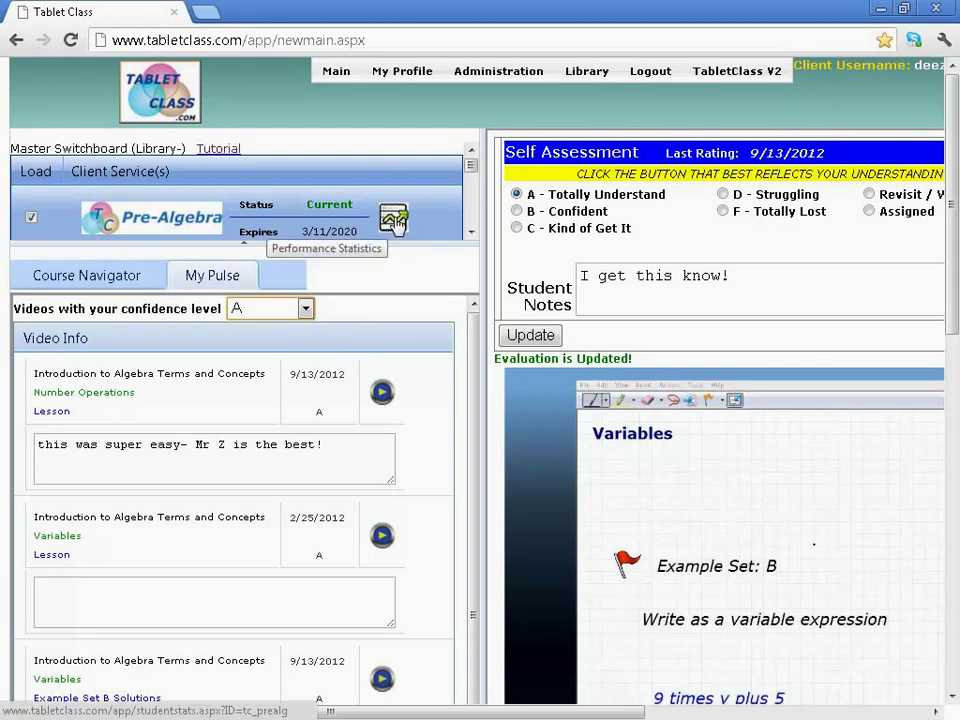
Step: Review Pre-Algebra Student Statistics: 244 of 271 videos played, monthly logins, and chapter Performance Summary
left_click(394, 221)
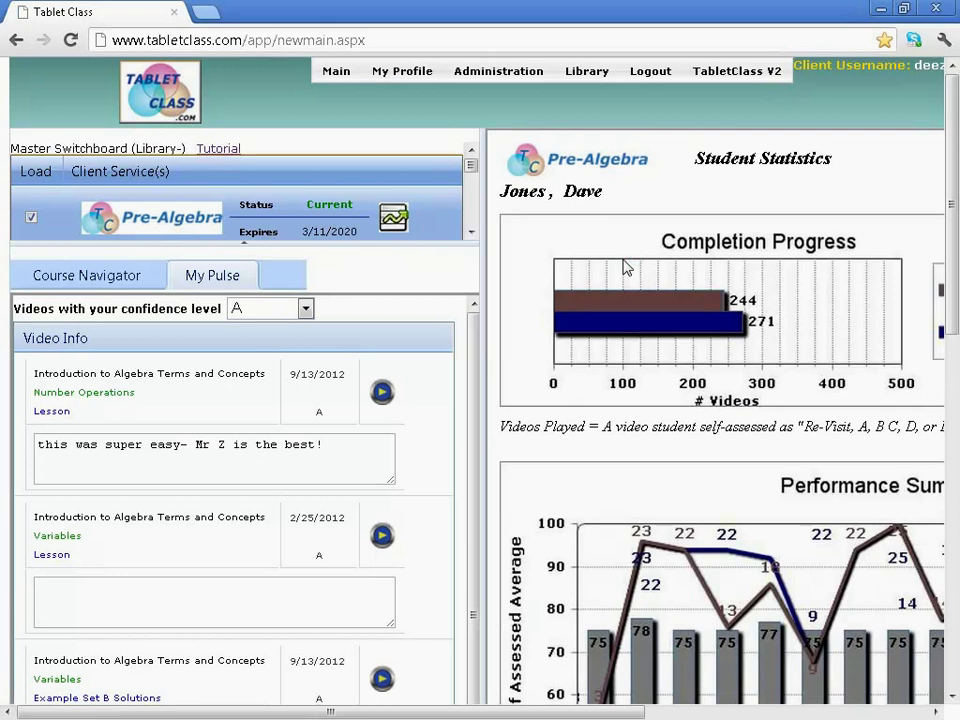
scroll(625, 267, "down", 1)
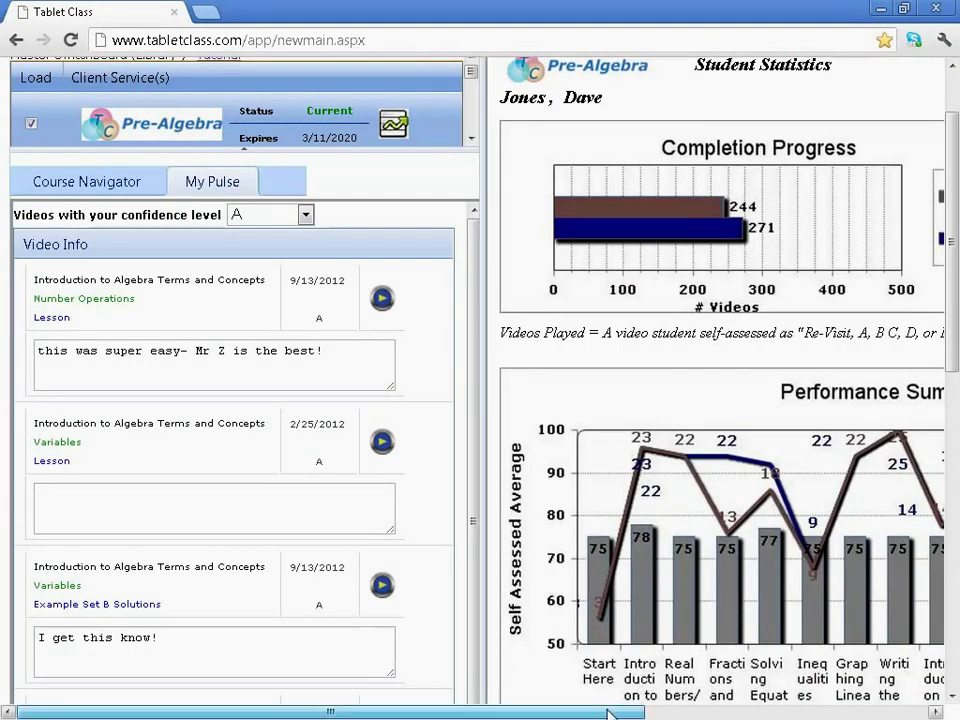
left_click_drag(610, 712, 850, 712)
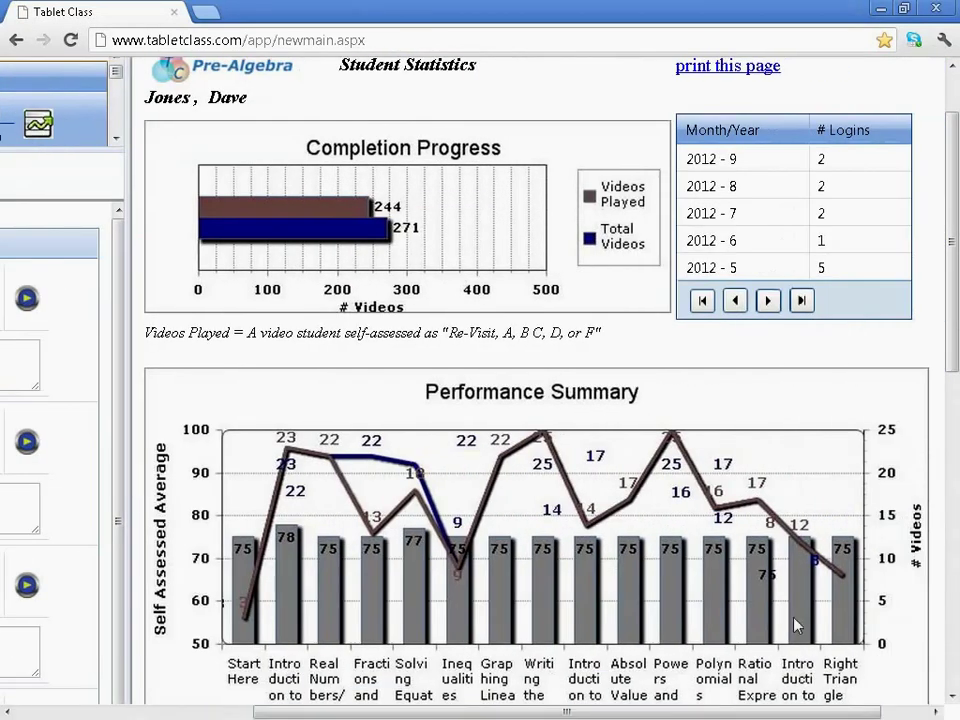
scroll(643, 437, "down", 2)
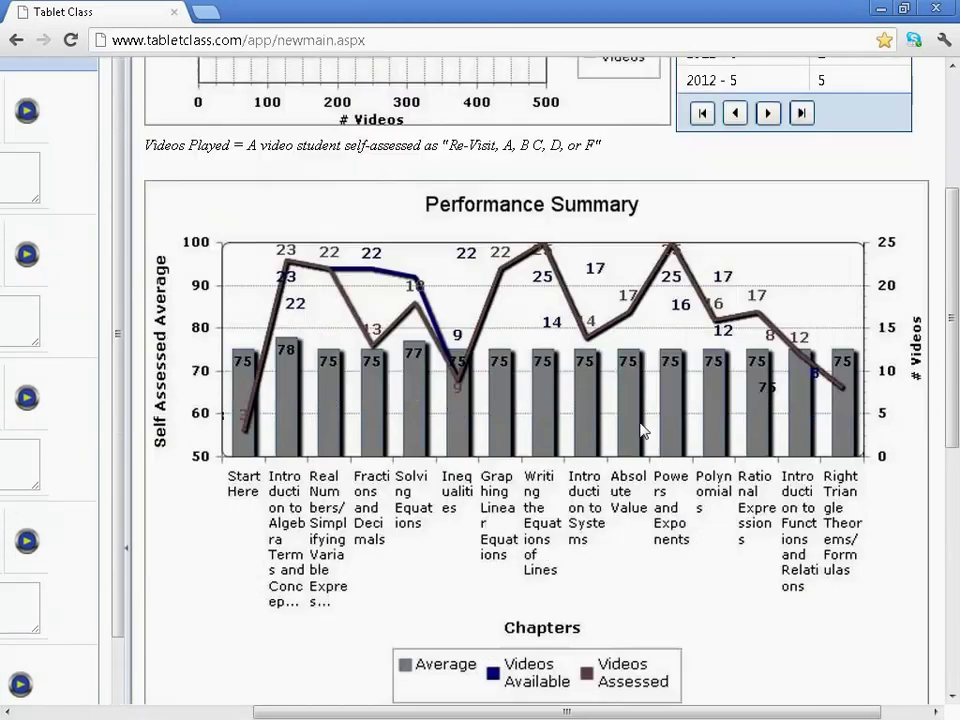
scroll(643, 430, "down", 1)
scroll(643, 430, "up", 3)
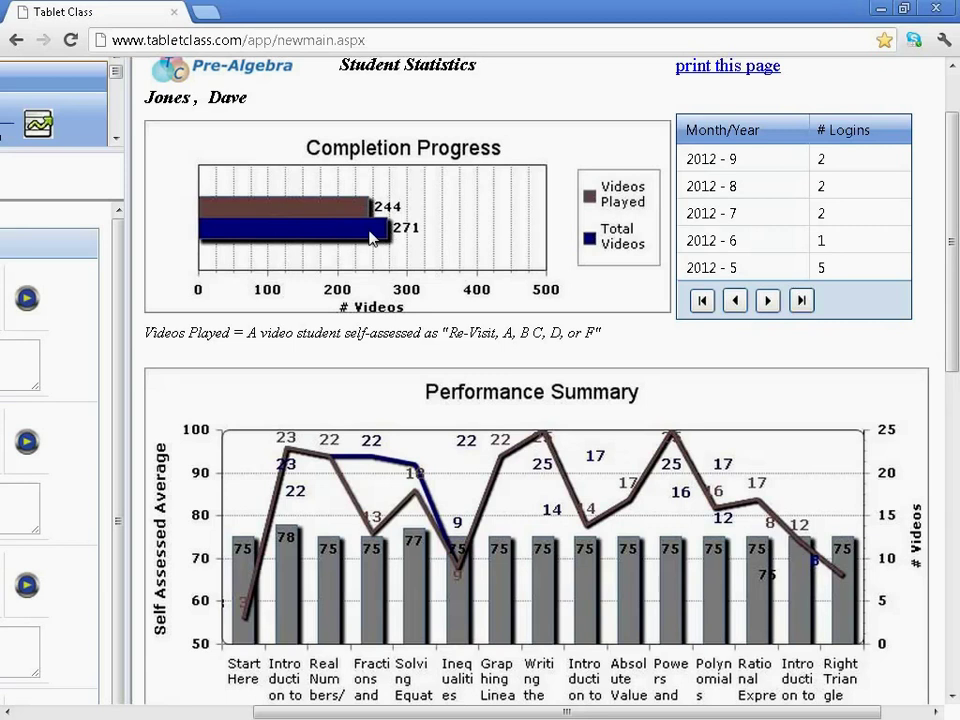
scroll(414, 296, "down", 2)
scroll(416, 292, "down", 2)
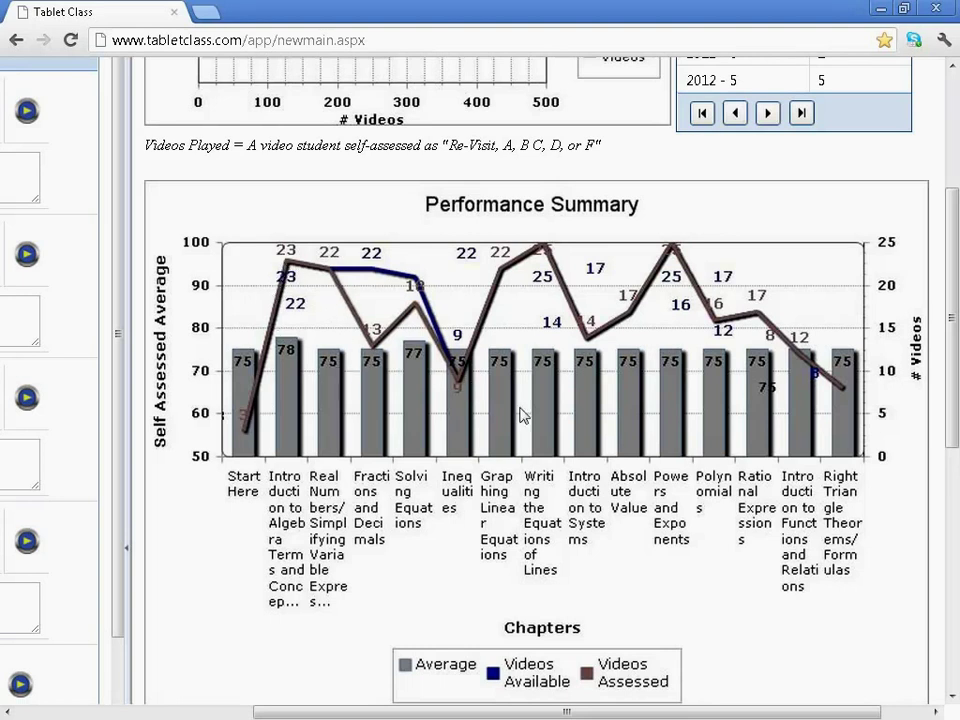
scroll(520, 415, "up", 3)
scroll(520, 415, "up", 2)
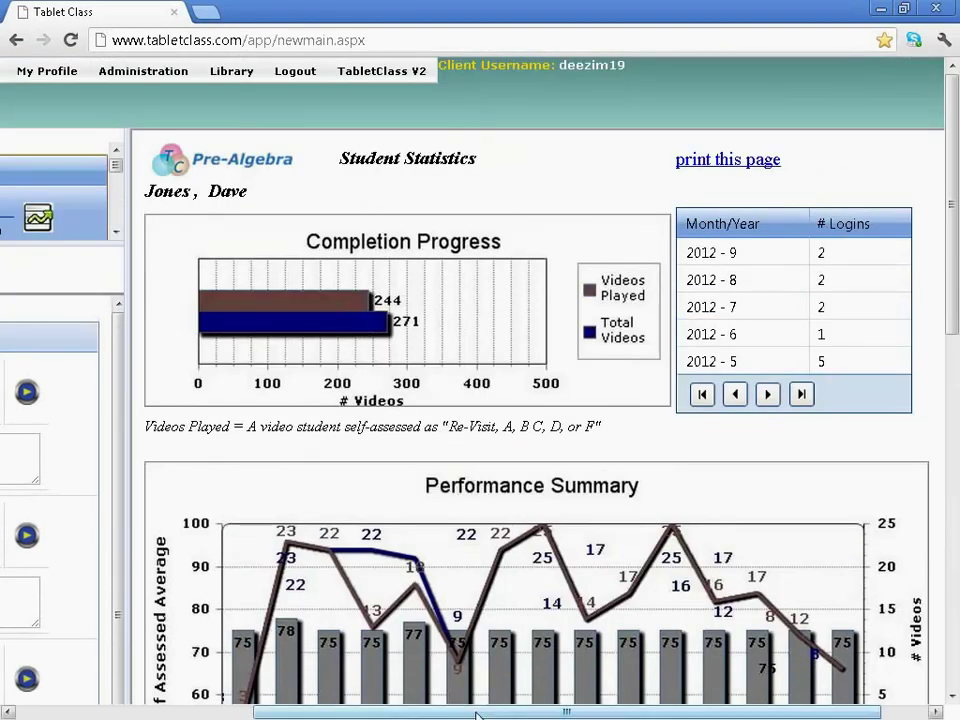
left_click_drag(453, 713, 214, 714)
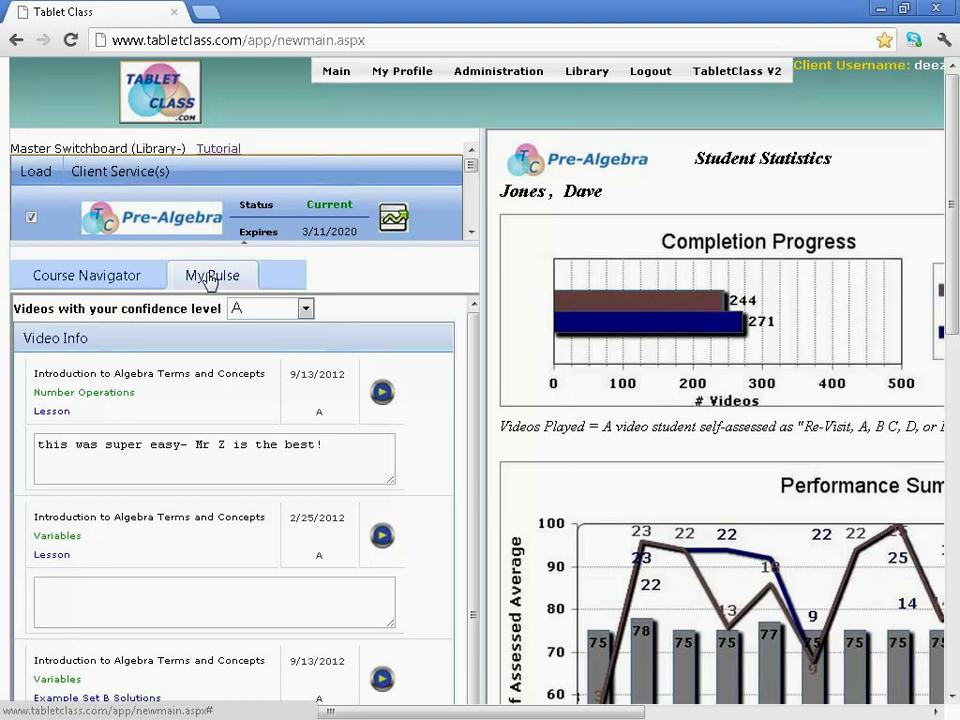
Step: Expand Number Operations in the Course Navigator to show its lesson and Example Sets A–D ratings
left_click(117, 283)
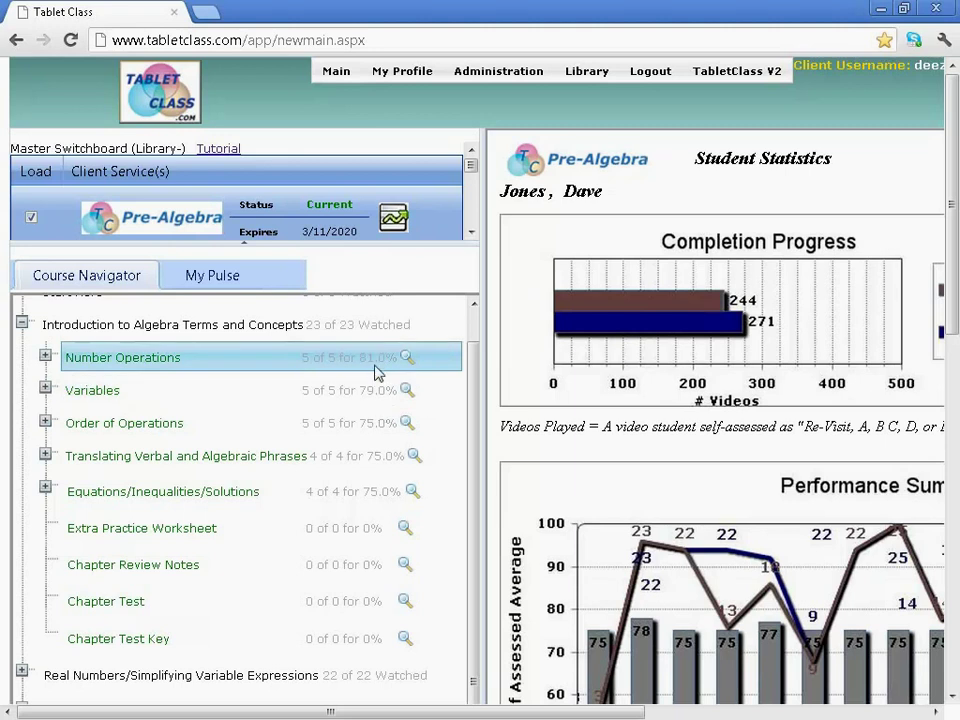
left_click(52, 362)
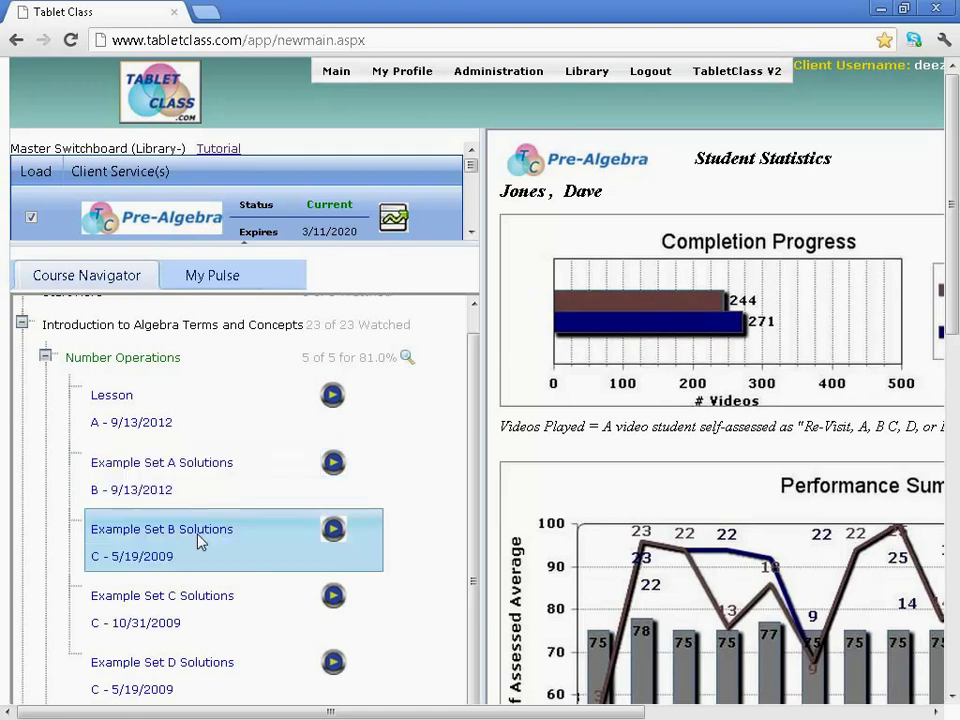
scroll(199, 542, "down", 1)
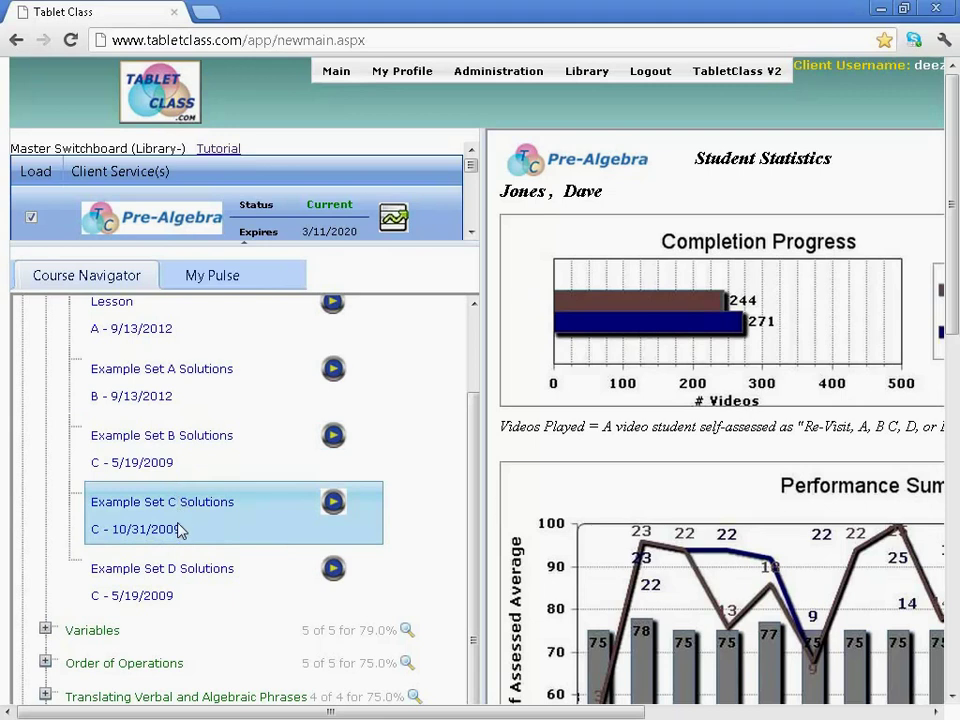
scroll(185, 540, "up", 2)
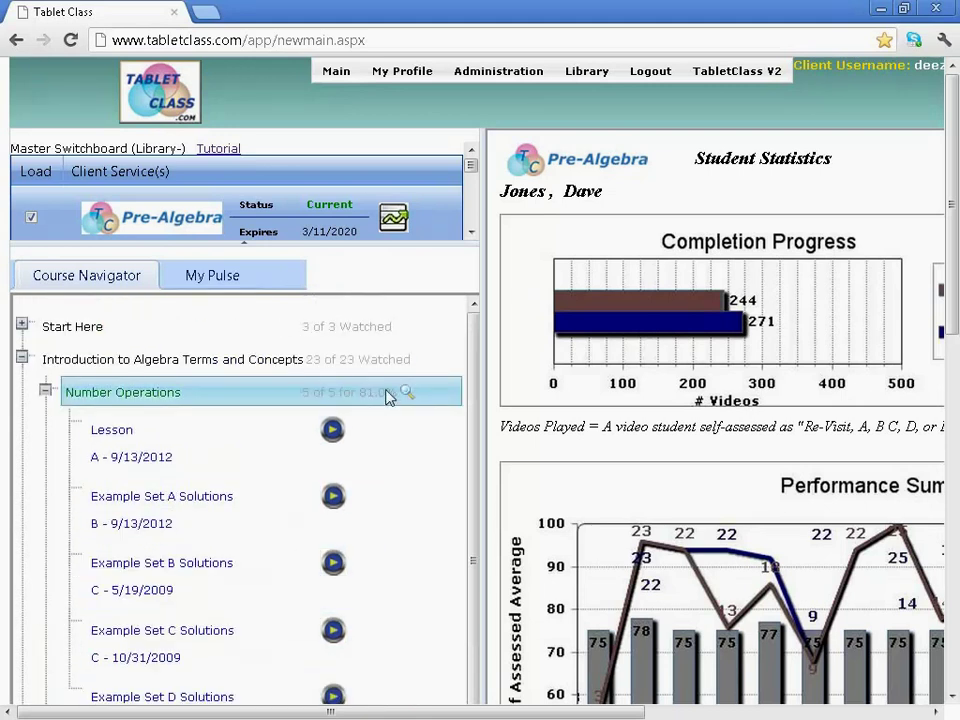
Step: Collapse Number Operations and Introduction to Algebra Terms and Concepts to list all chapters' watched counts
left_click(45, 392)
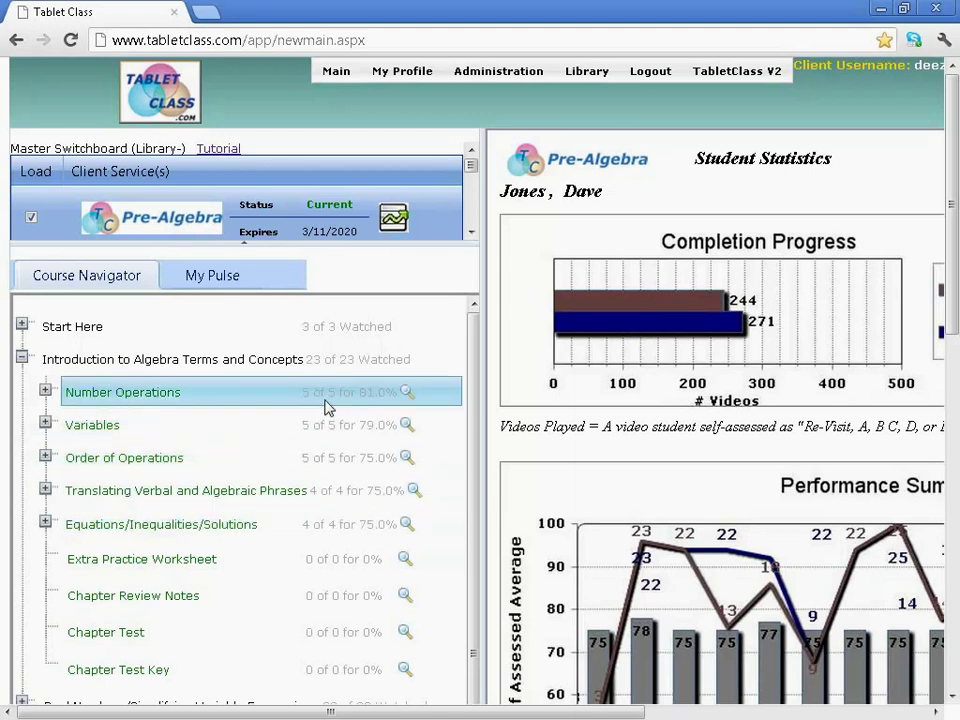
left_click(23, 360)
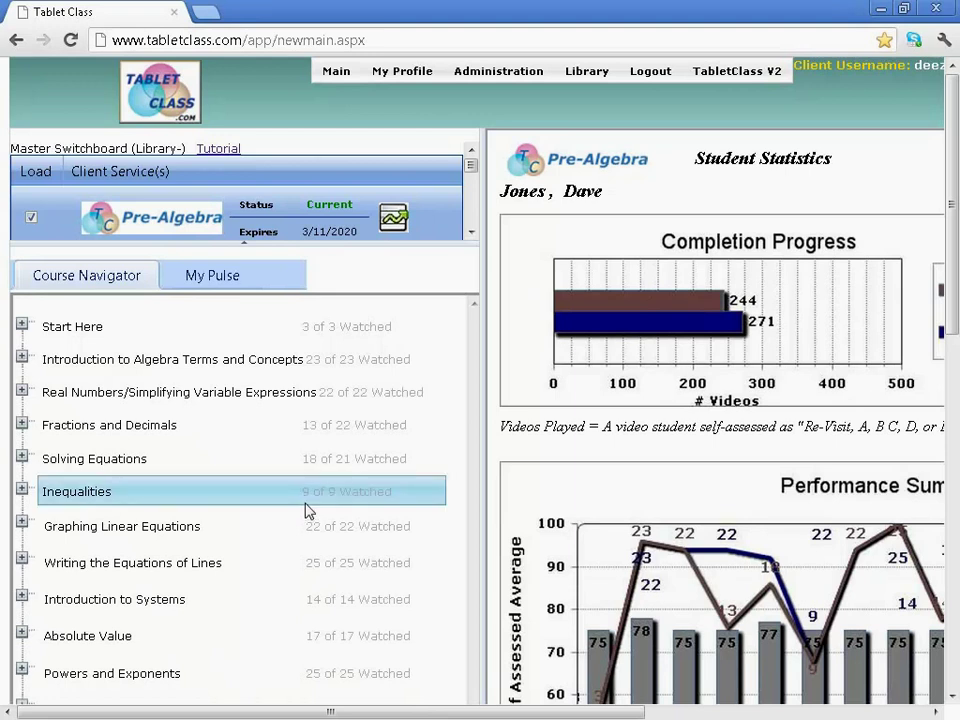
scroll(306, 510, "down", 2)
scroll(306, 510, "up", 2)
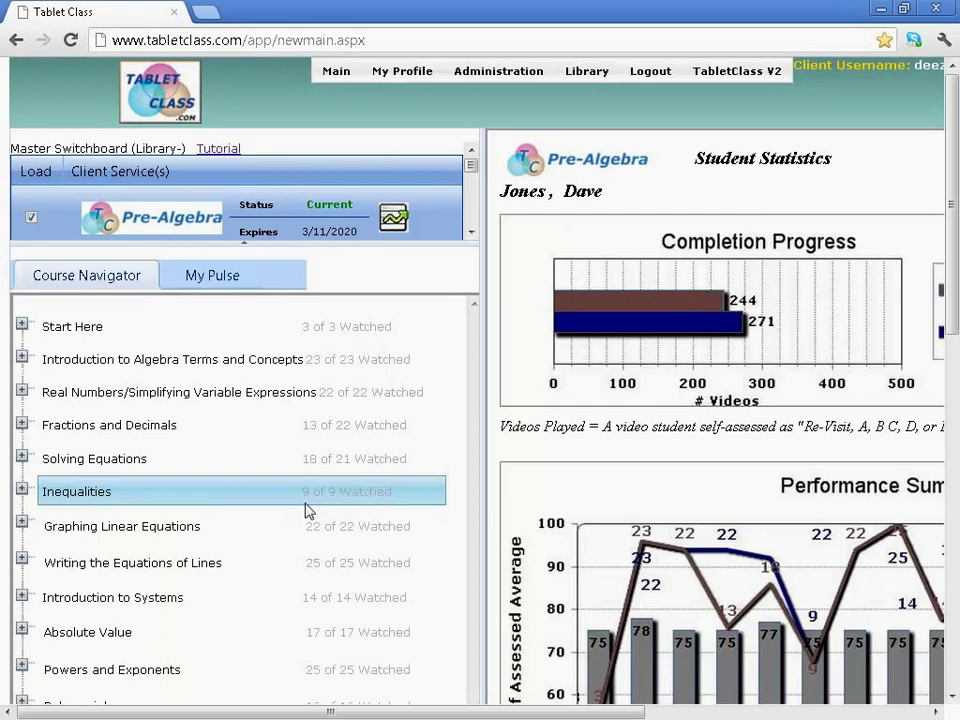
scroll(306, 510, "down", 2)
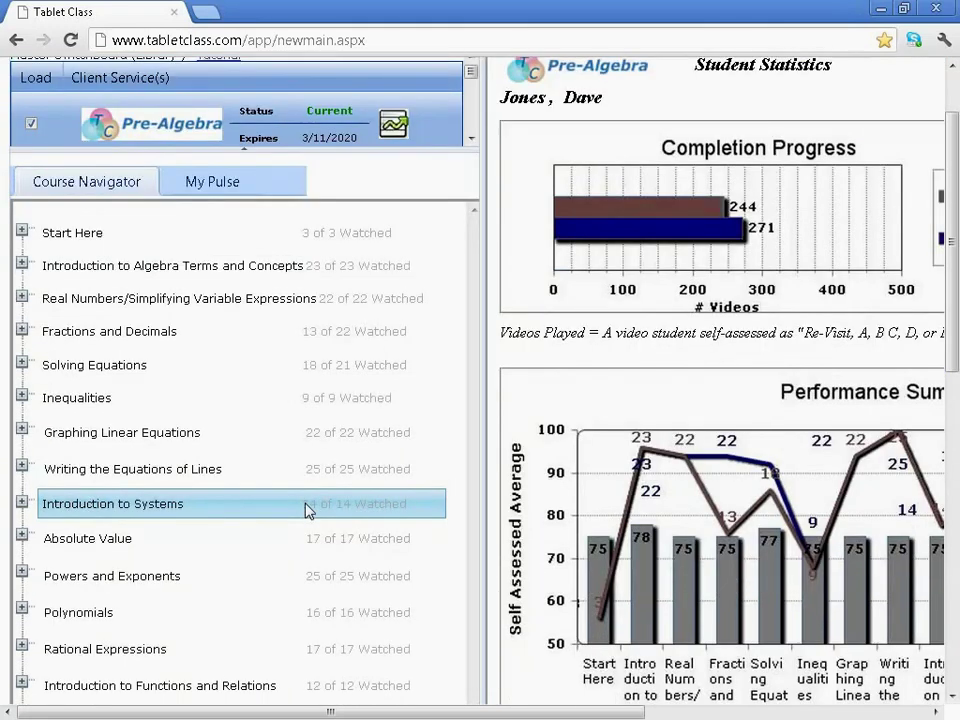